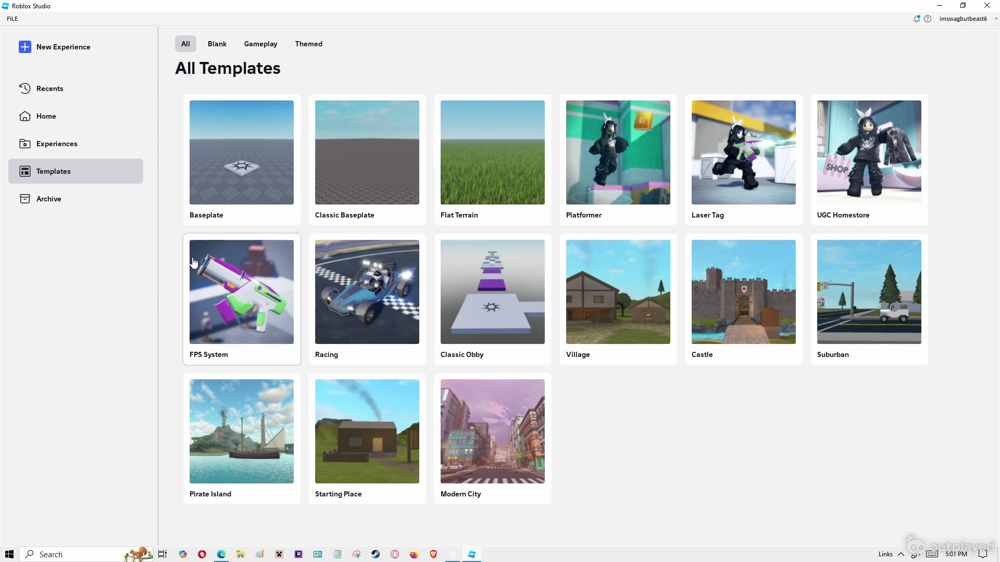
Create a new place from the FPS System template.
left_click(212, 284)
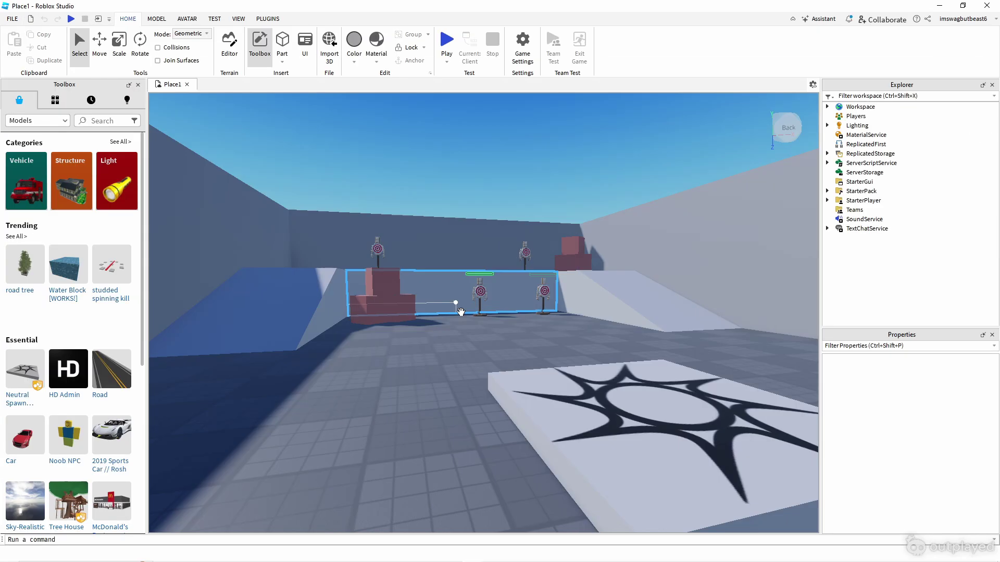
right_click_drag(461, 311, 585, 296)
key("w")
key("s")
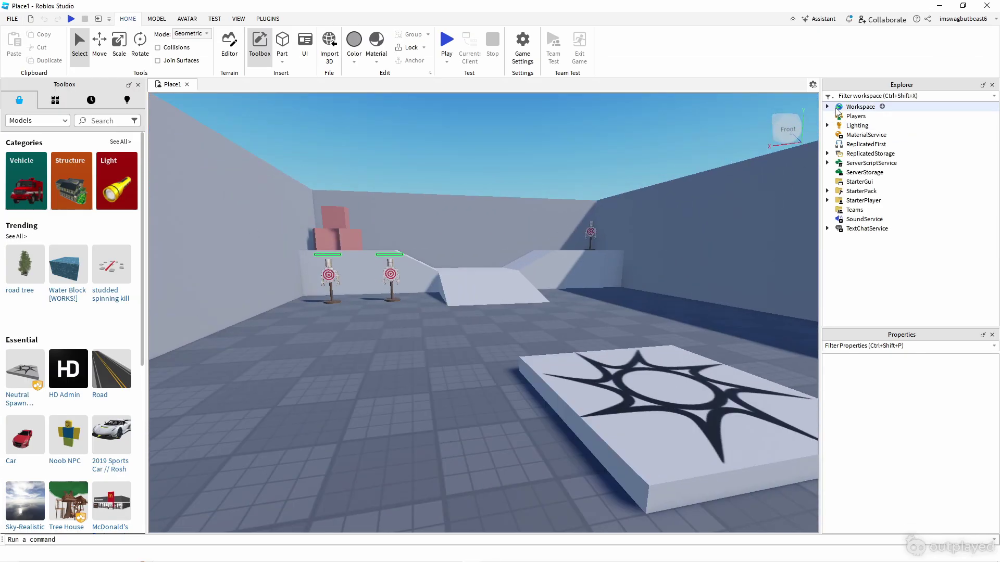
Delete the Blaster model from the ViewModels folder inside ReplicatedStorage's Blaster folder.
left_click(828, 153)
left_click(838, 172)
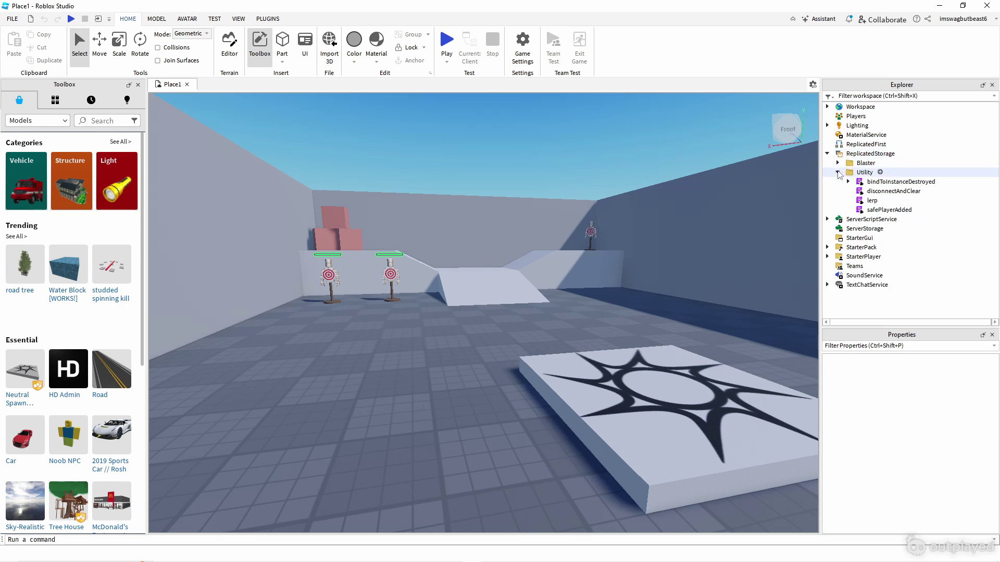
left_click(838, 173)
left_click(838, 163)
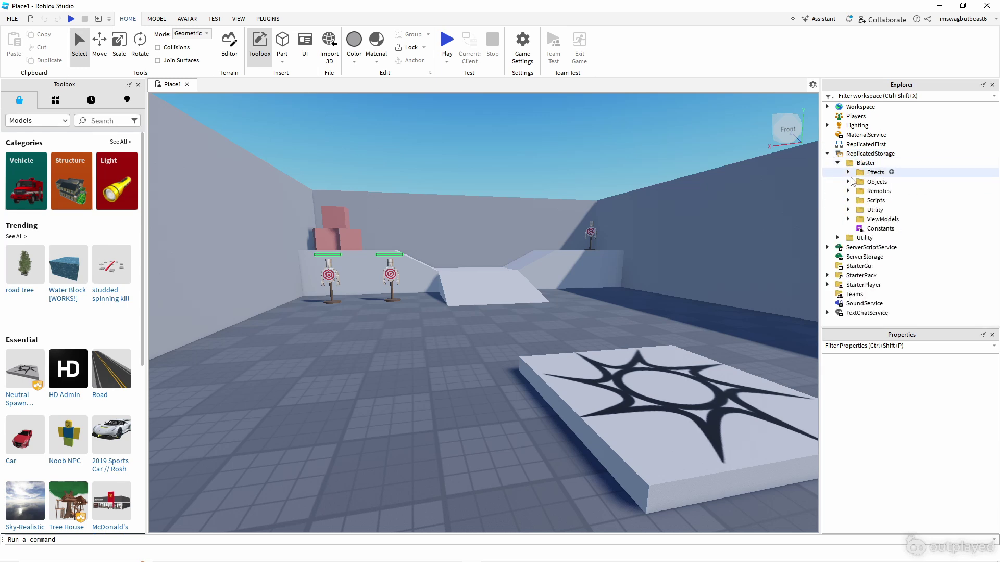
left_click(849, 220)
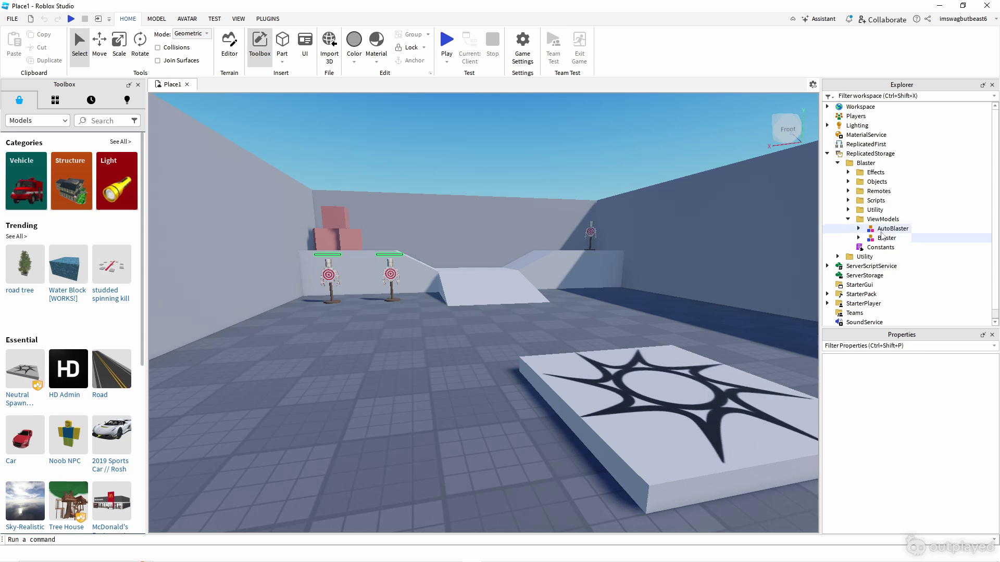
left_click(888, 230)
left_click(885, 239)
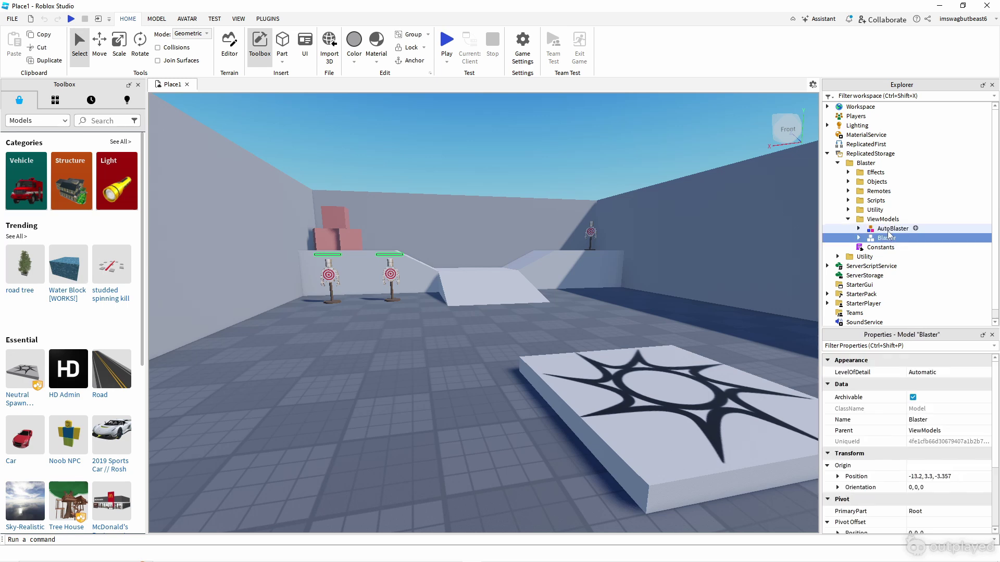
left_click(884, 230)
left_click(885, 238)
left_click(888, 230)
left_click(886, 238)
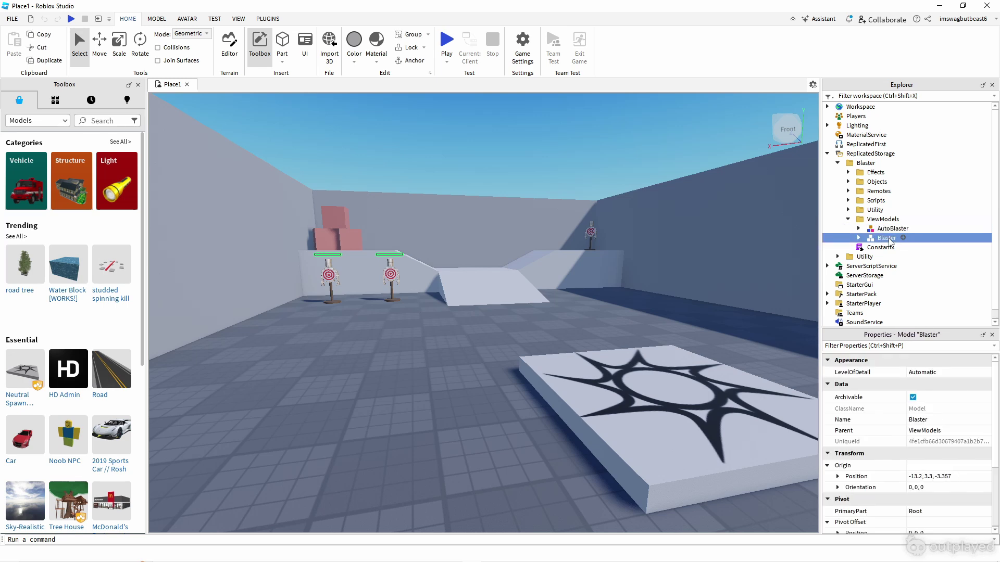
key("Delete")
Move the AutoBlaster view model from the ViewModels folder into Workspace and bring it into view.
left_click_drag(871, 231, 861, 107)
left_click(573, 179)
right_click_drag(573, 179, 573, 206)
key("w")
key("s")
left_click(875, 163)
key("f")
key("a")
key("d")
key("a")
Shift the SpawnLocation pad away from the AutoBlaster model.
left_click(423, 355)
left_click_drag(422, 354, 417, 316)
left_click(578, 123)
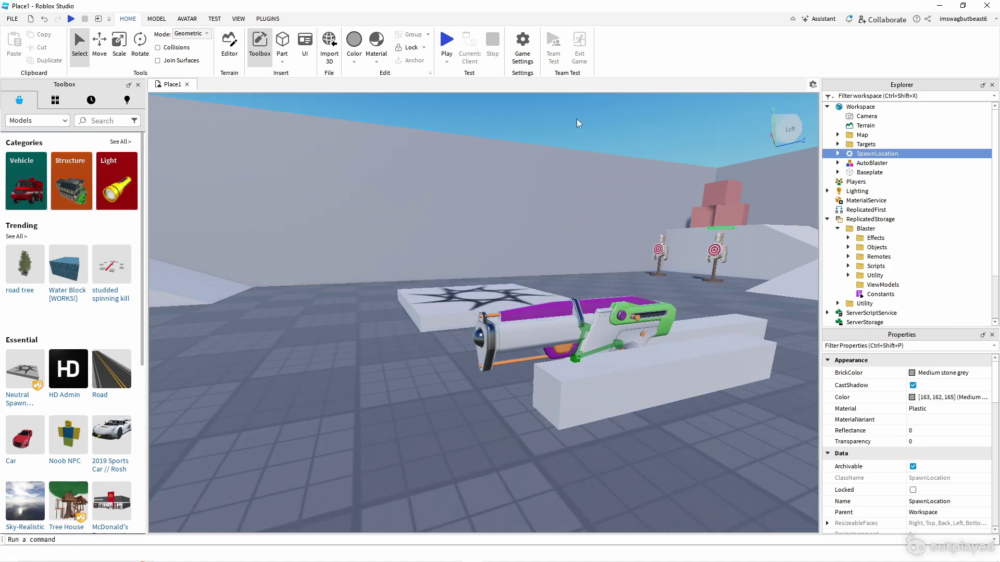
Open the Animation Editor and start a new animation for the AutoBlaster rig.
right_click_drag(578, 123, 576, 120)
key("d")
left_click(567, 370)
right_click_drag(620, 312, 563, 219)
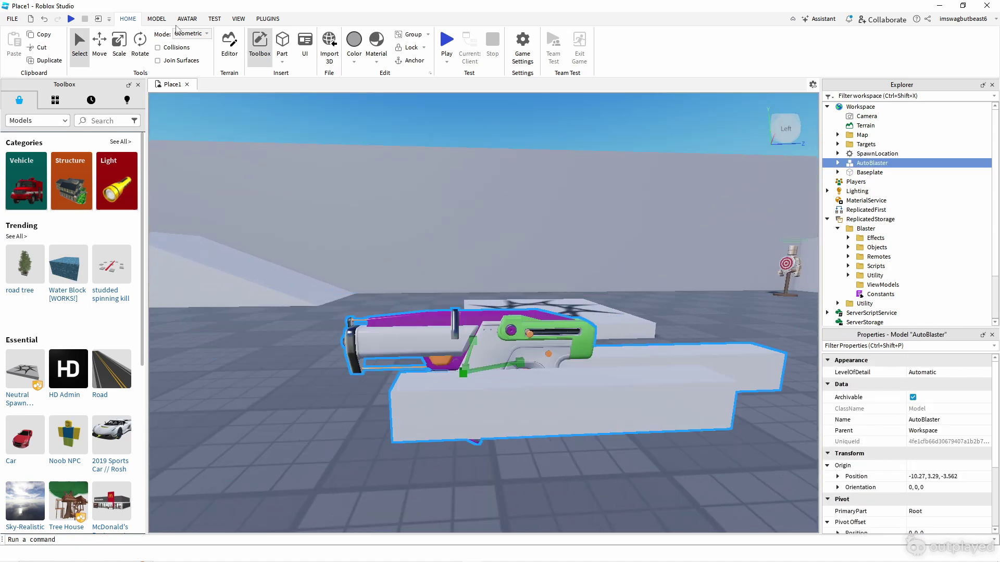
left_click(187, 18)
left_click(445, 51)
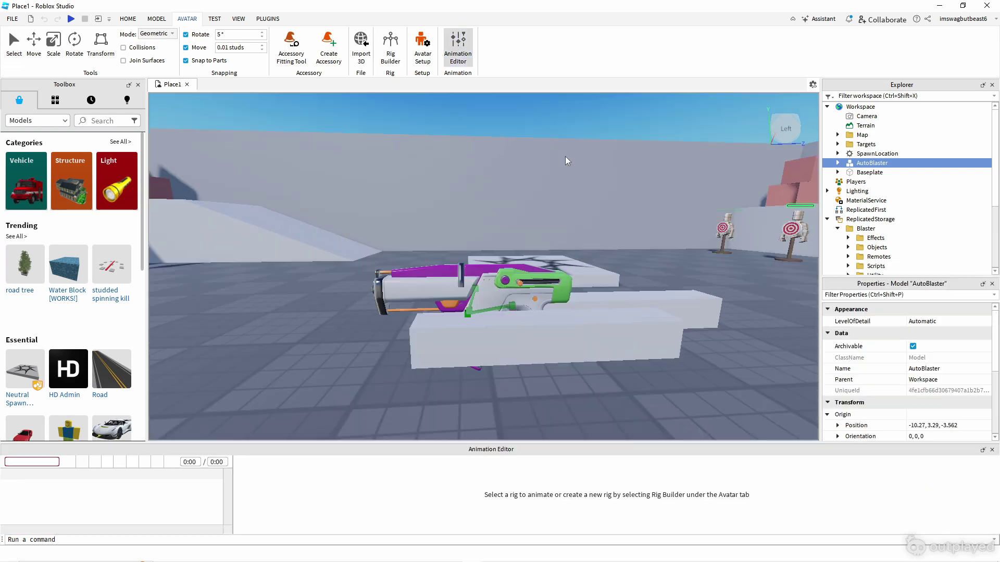
left_click(545, 302)
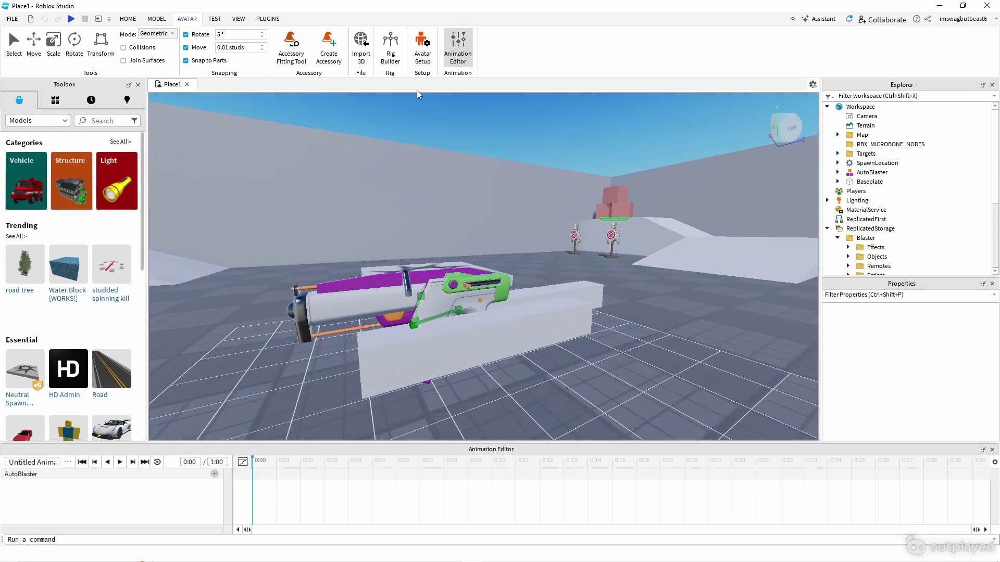
left_click(458, 47)
left_click(457, 48)
Examine the AutoBlaster rig's gun and arm blocks from both sides.
right_click_drag(573, 276, 276, 482)
key("a")
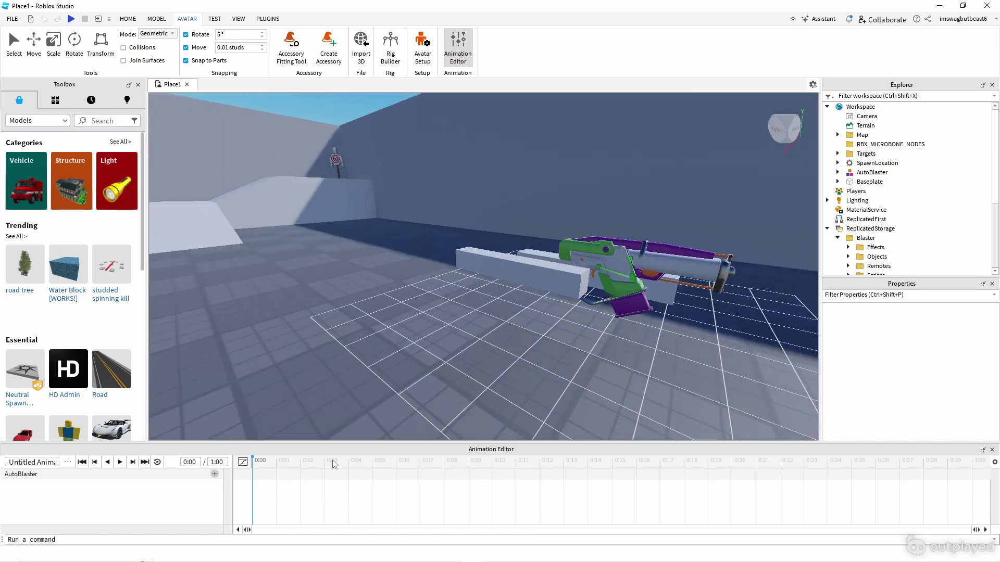
key("d")
right_click_drag(471, 312, 437, 307)
key("w")
key("a")
right_click_drag(438, 266, 443, 227)
key("d")
key("a")
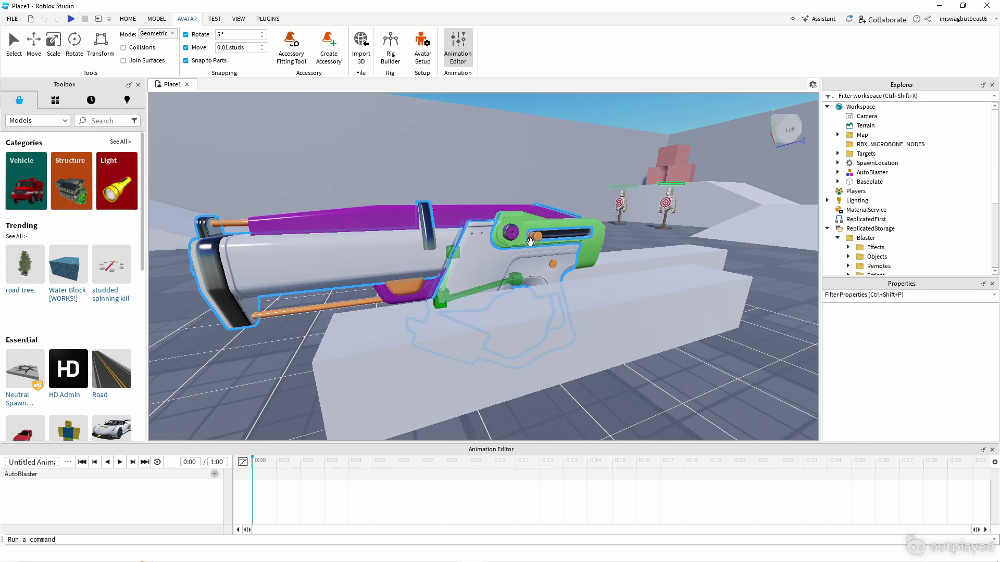
right_click_drag(530, 241, 493, 315)
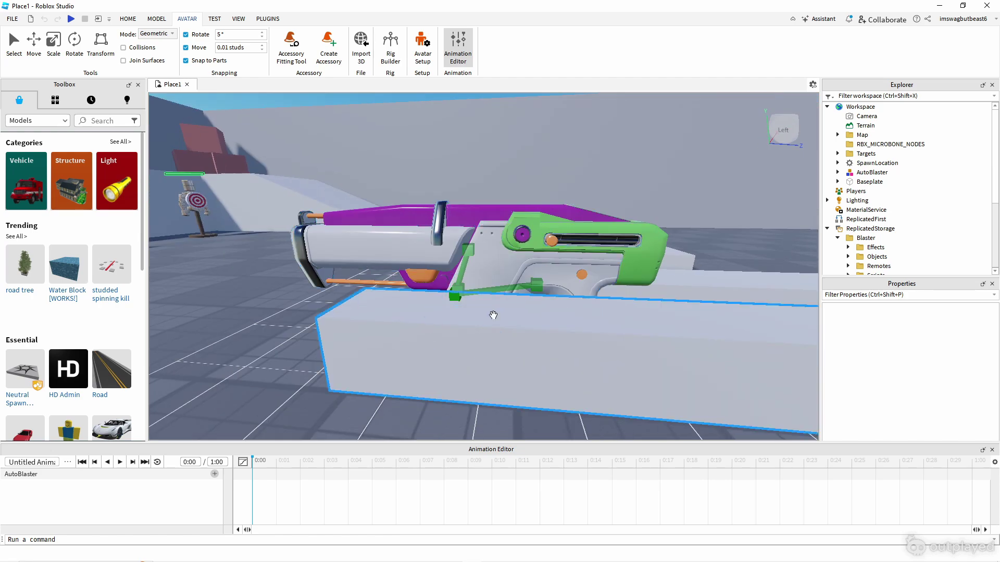
Keyframe the gun's Body tilted with the barrel up at 0:04 and back to level at 0:07.
left_click(486, 288)
right_click_drag(502, 271, 502, 270)
left_click_drag(532, 259, 550, 292)
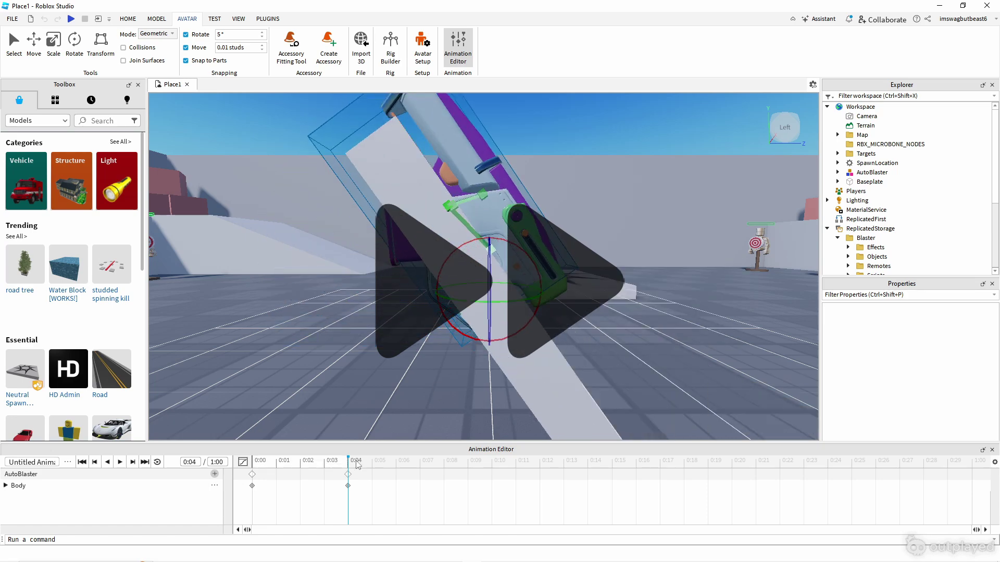
left_click(421, 464)
left_click_drag(463, 333, 503, 333)
right_click_drag(501, 341, 459, 341)
Preview the animation and check the poses at 0:04 and 0:07.
key("space")
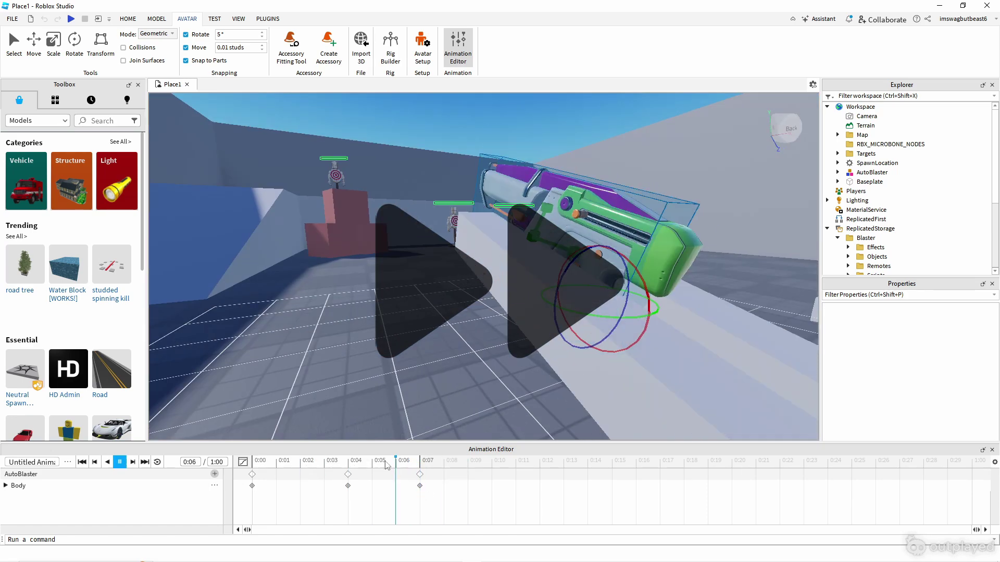
left_click(348, 463)
right_click_drag(573, 345, 516, 143)
left_click(420, 462)
key("space")
left_click(515, 143)
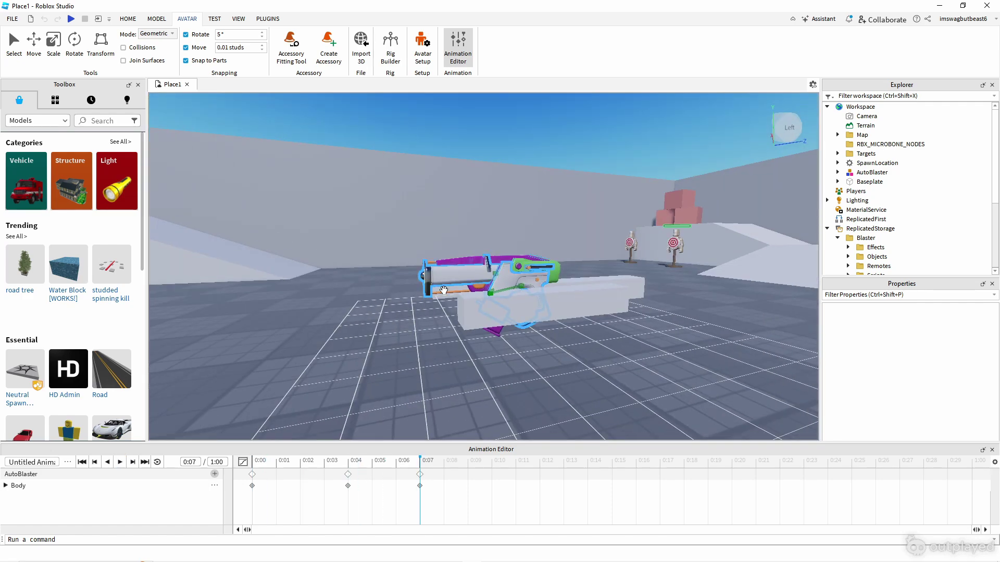
key("space")
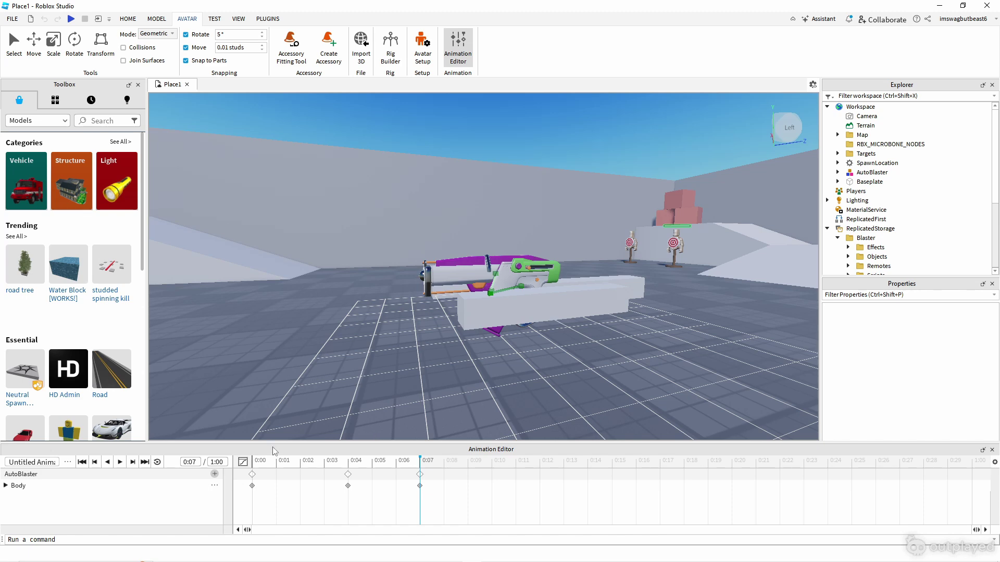
Add an animation event named RandomSound with the parameter Shoot at the 0:00 keyframe.
right_click(253, 475)
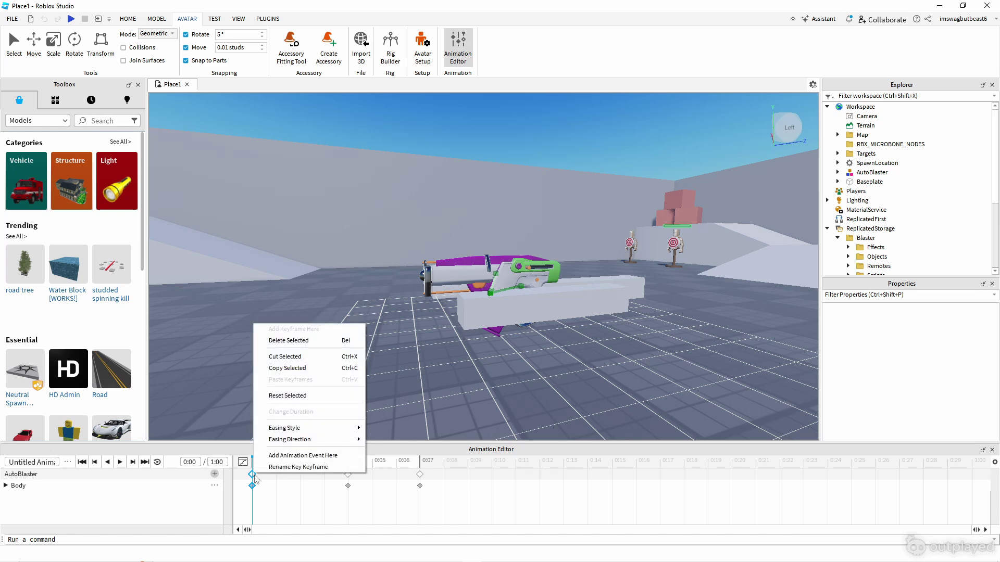
left_click(299, 458)
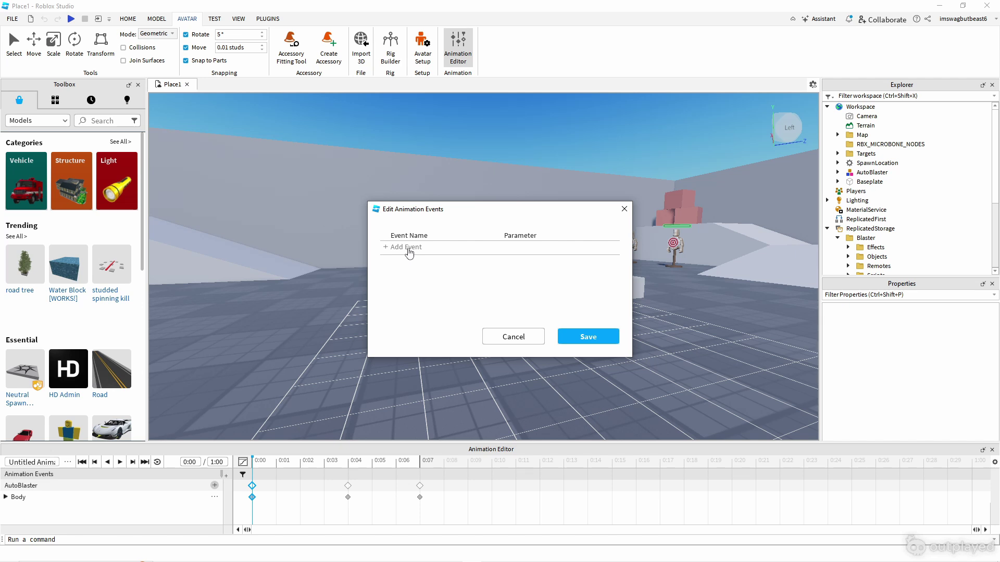
left_click(408, 248)
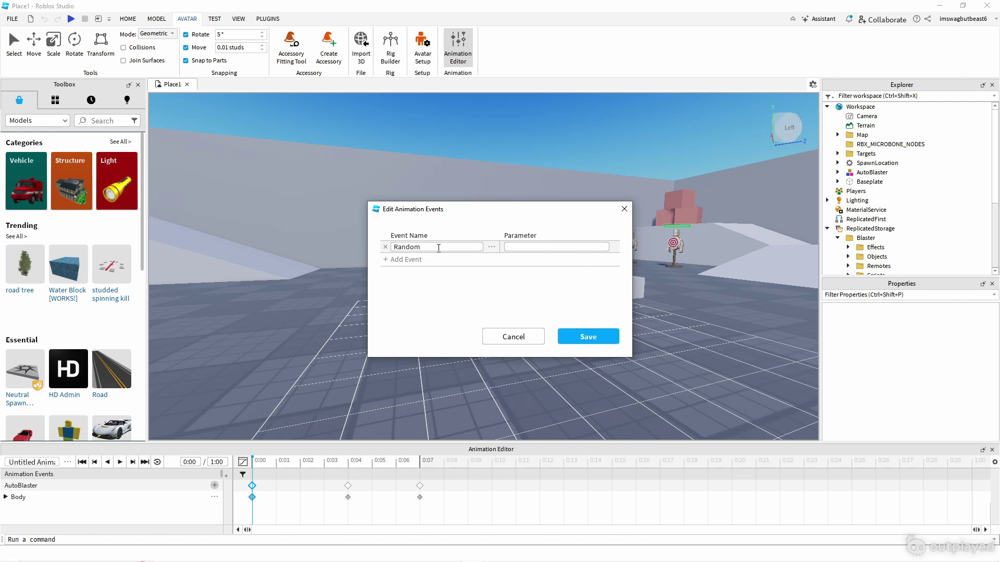
left_click(562, 247)
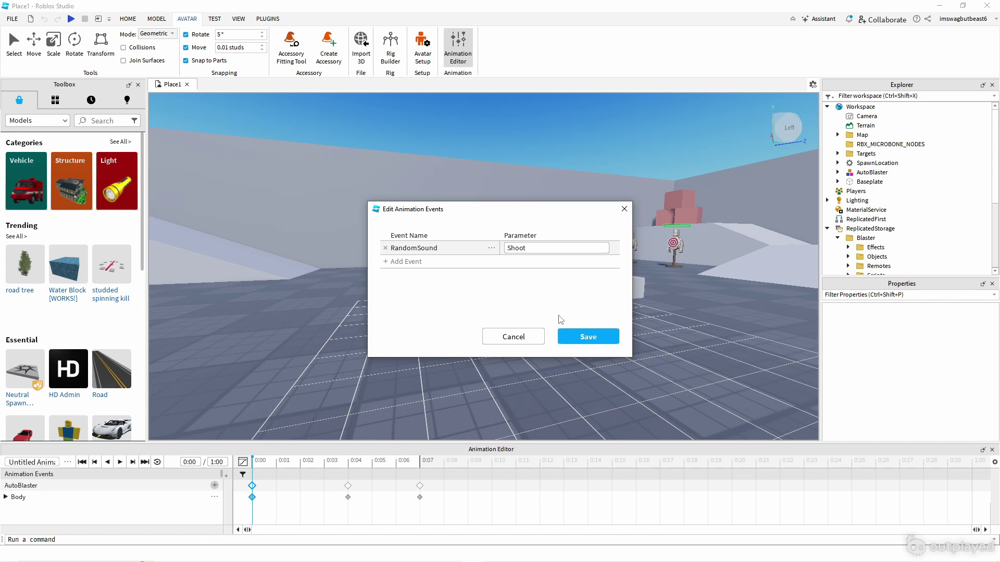
left_click(579, 341)
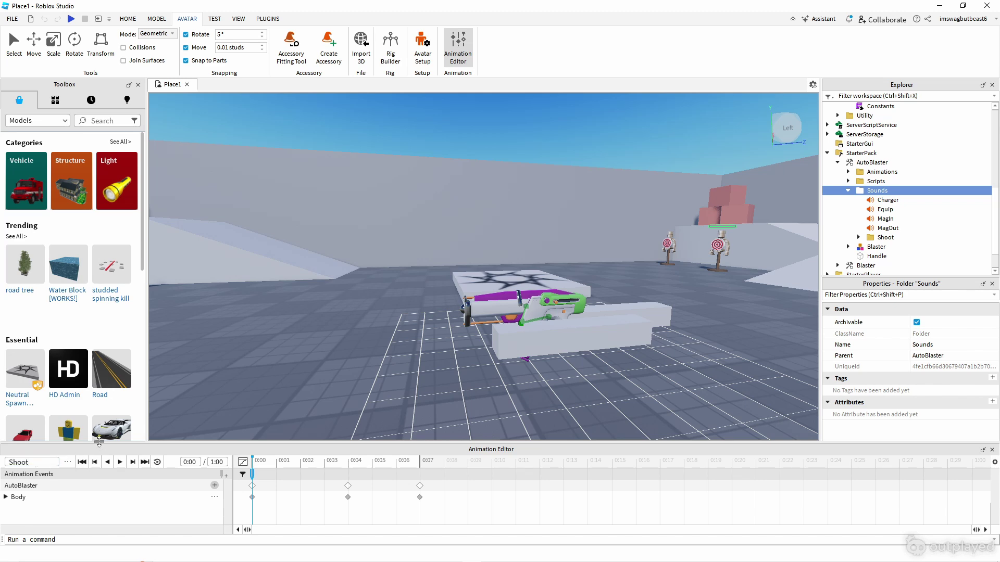
Publish the animation to Roblox under the title Shoot, copy its asset ID and close the Animation Editor.
left_click(68, 463)
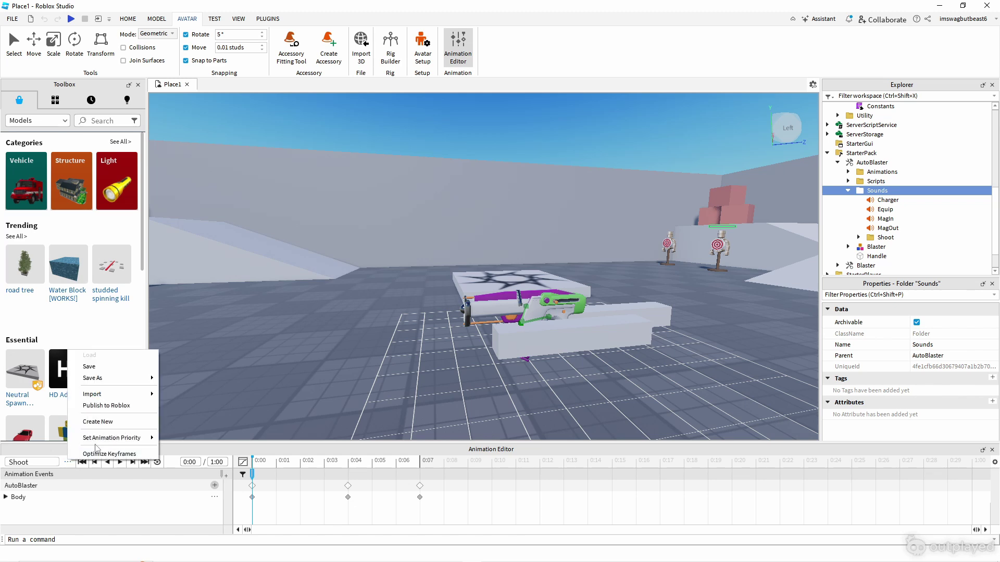
left_click(105, 411)
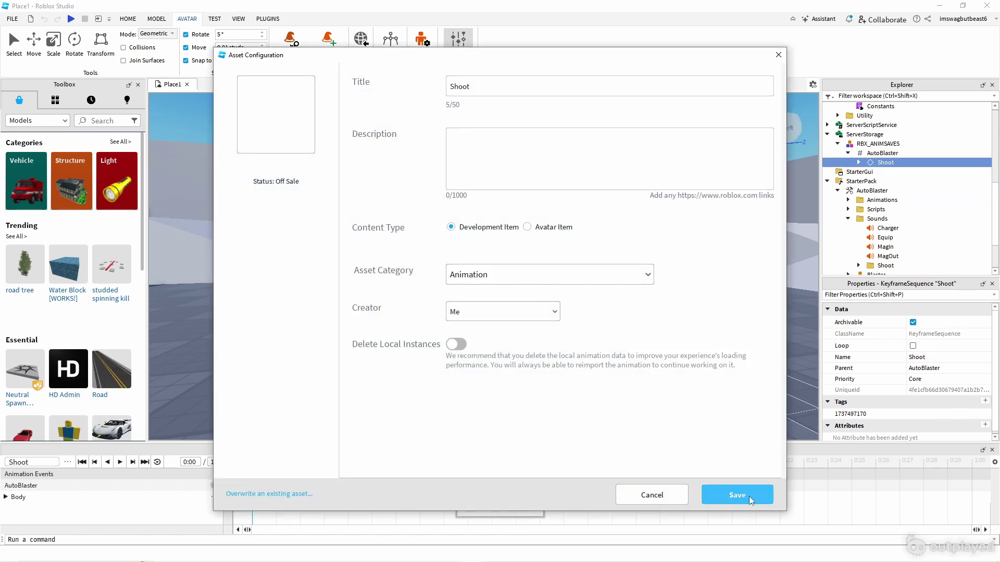
left_click(731, 493)
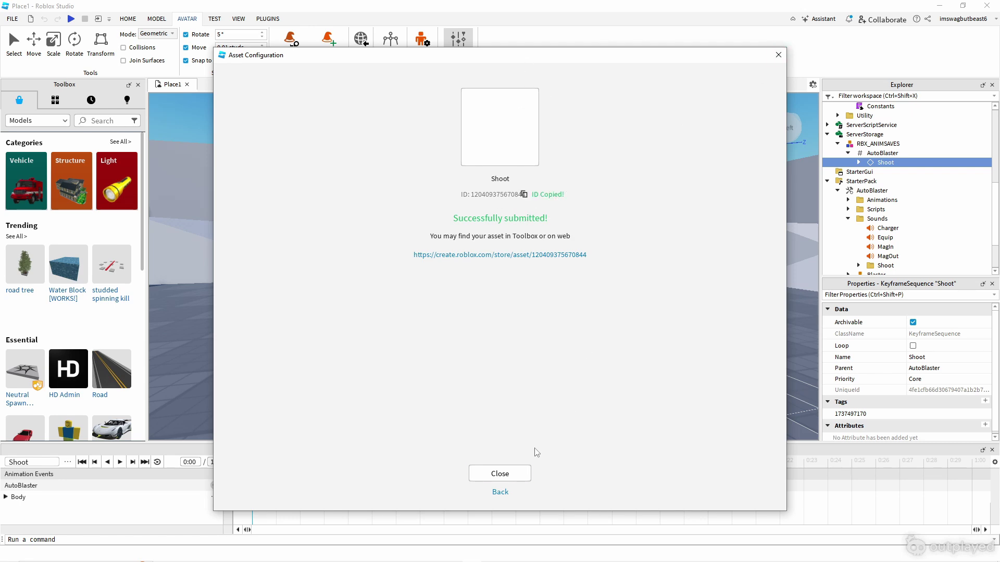
left_click(500, 473)
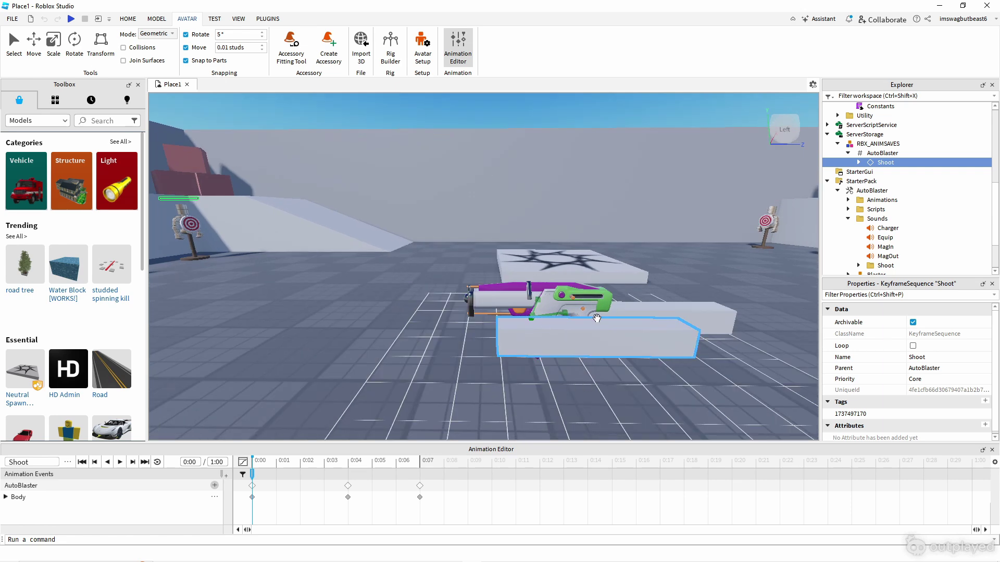
left_click(458, 47)
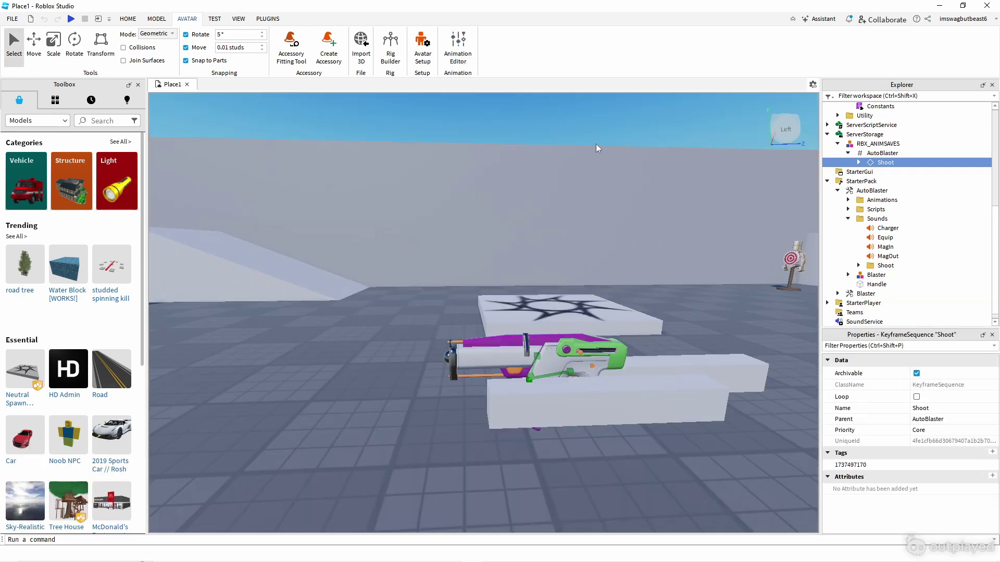
left_click(502, 389)
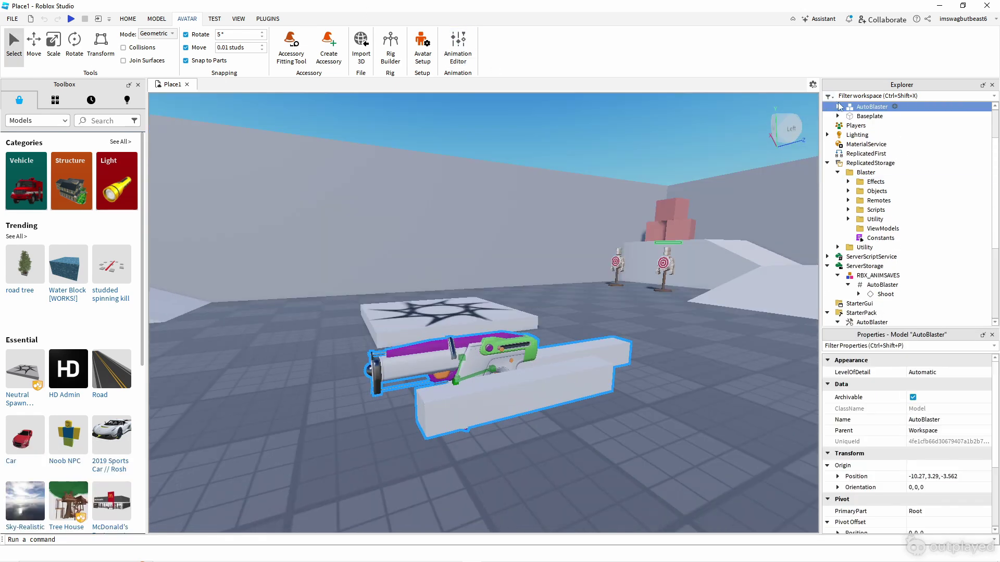
left_click(839, 106)
left_click(847, 135)
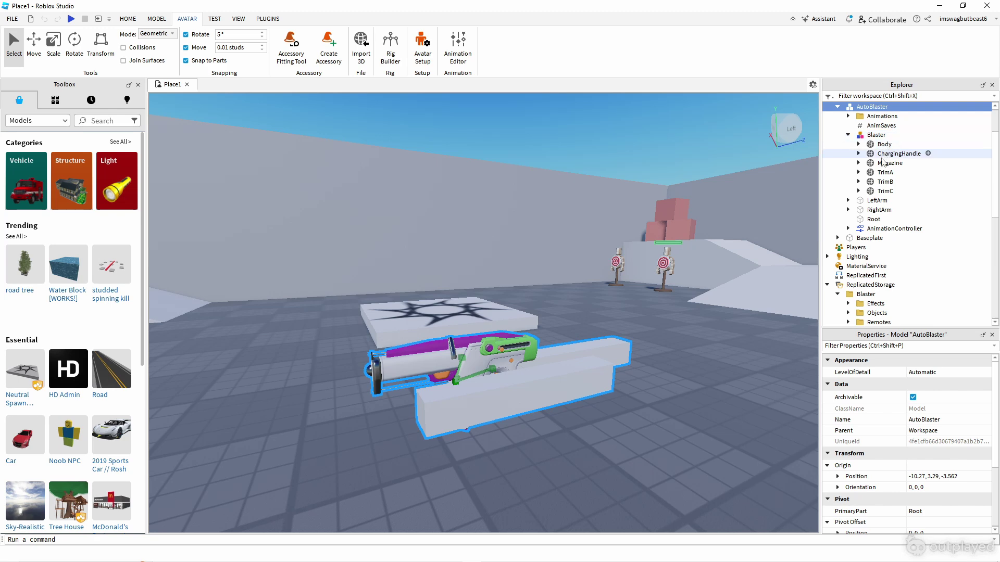
left_click(848, 135)
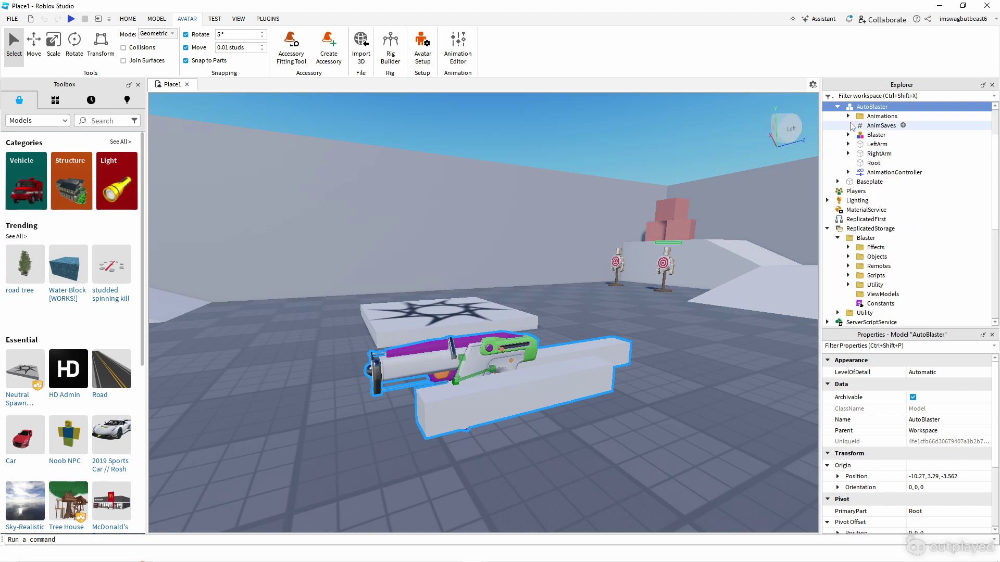
left_click(848, 116)
left_click(886, 154)
left_click(945, 385)
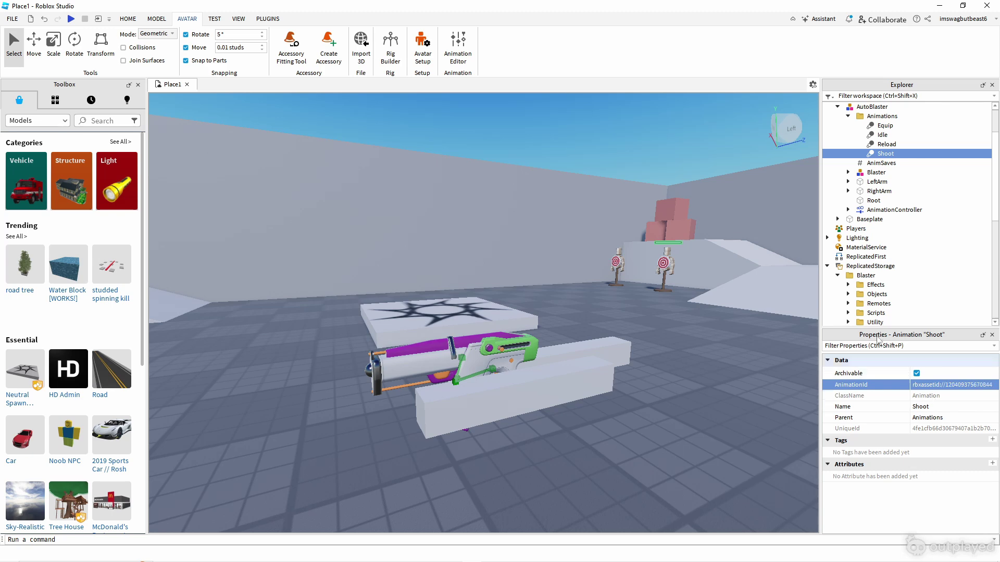
Move the AutoBlaster model from Workspace back into ReplicatedStorage's ViewModels folder.
left_click(559, 135)
right_click_drag(559, 136, 558, 136)
key("d")
key("a")
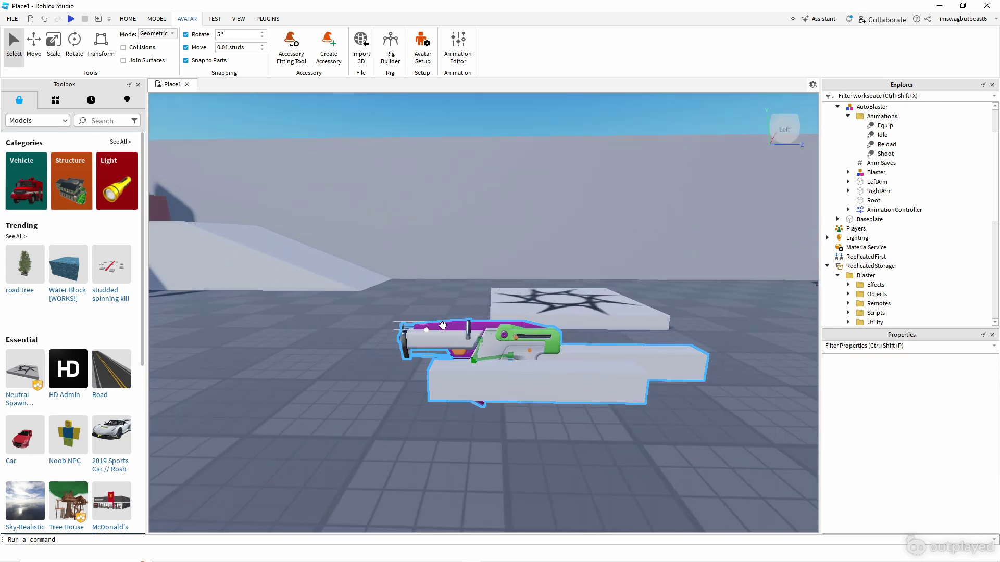
left_click(556, 373)
left_click_drag(867, 108, 870, 161)
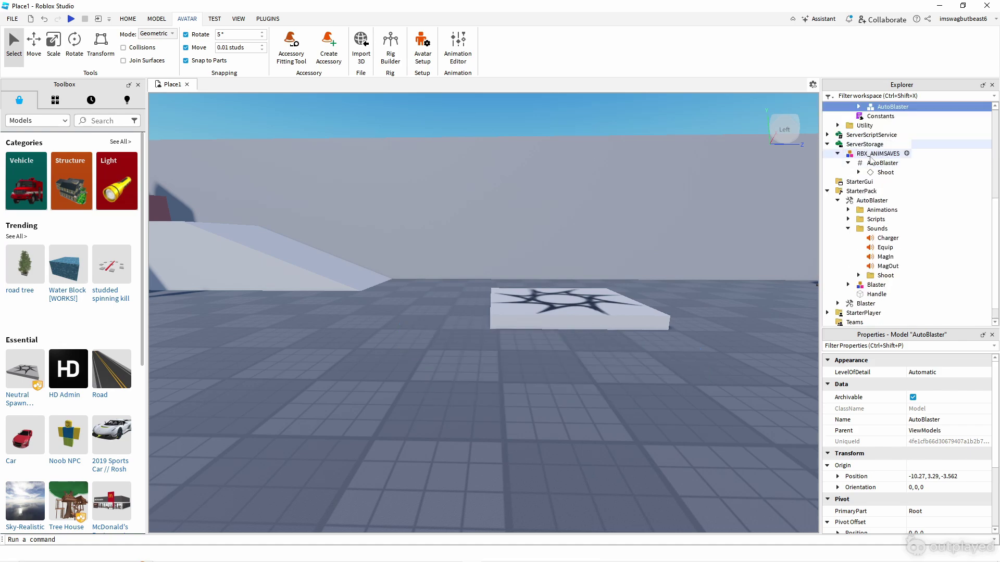
Start a play test of the place and equip the AutoBlaster from the first hotbar slot.
right_click_drag(792, 163, 784, 163)
scroll(917, 172, "up", 5)
right_click_drag(576, 208, 462, 197)
left_click(462, 197)
scroll(462, 196, "down", 1)
left_click(127, 18)
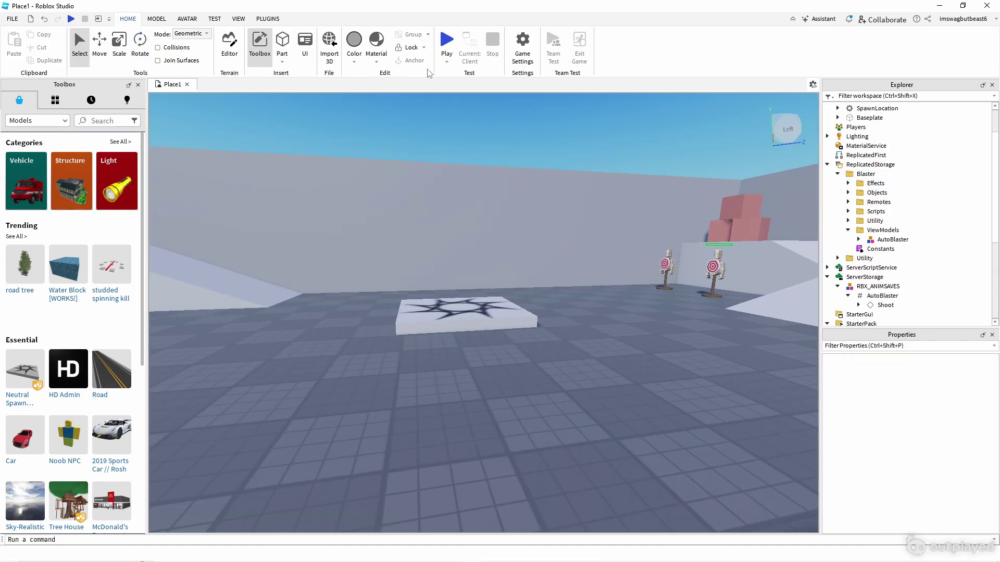
left_click(446, 40)
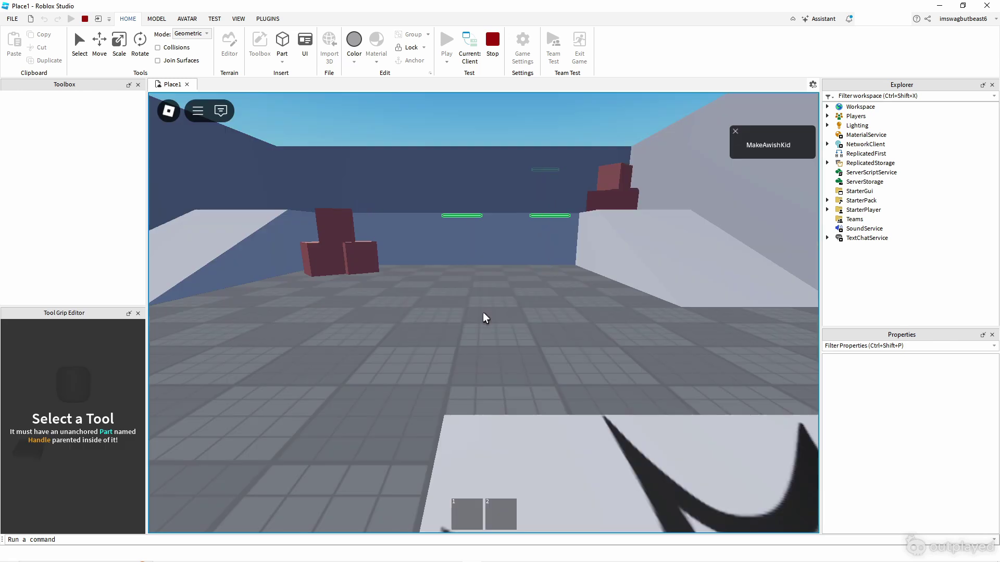
key("1")
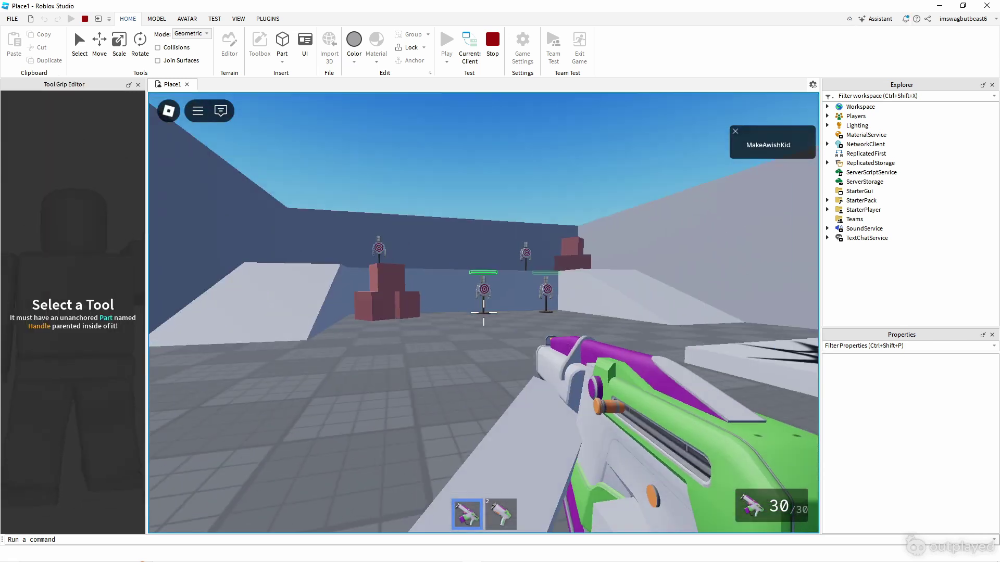
Fire the AutoBlaster around the map and reload it to check its animations, and stop the play test.
left_click(485, 313)
left_click(484, 313)
key("w")
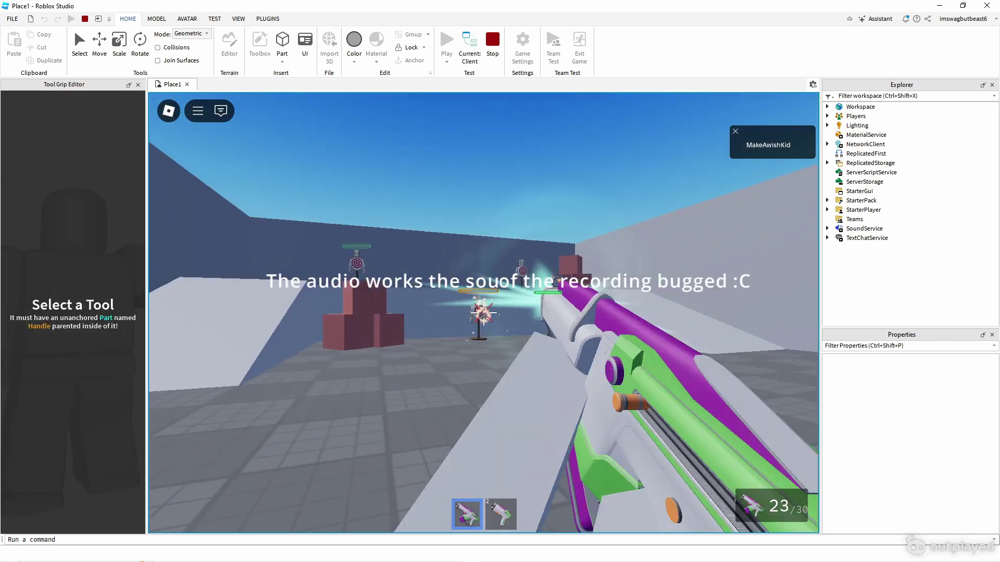
key("r")
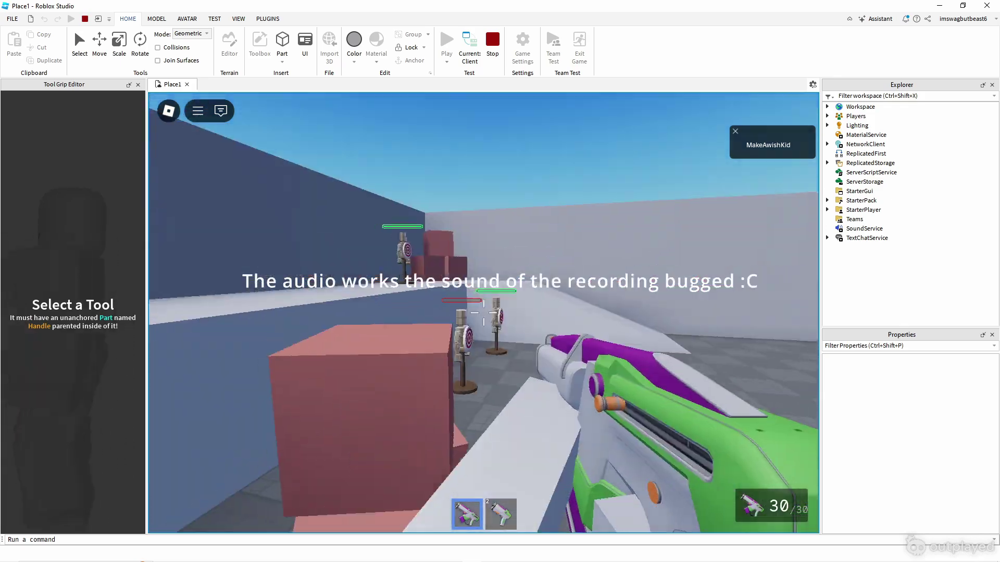
left_click_drag(484, 313, 484, 313)
key("w")
key("r")
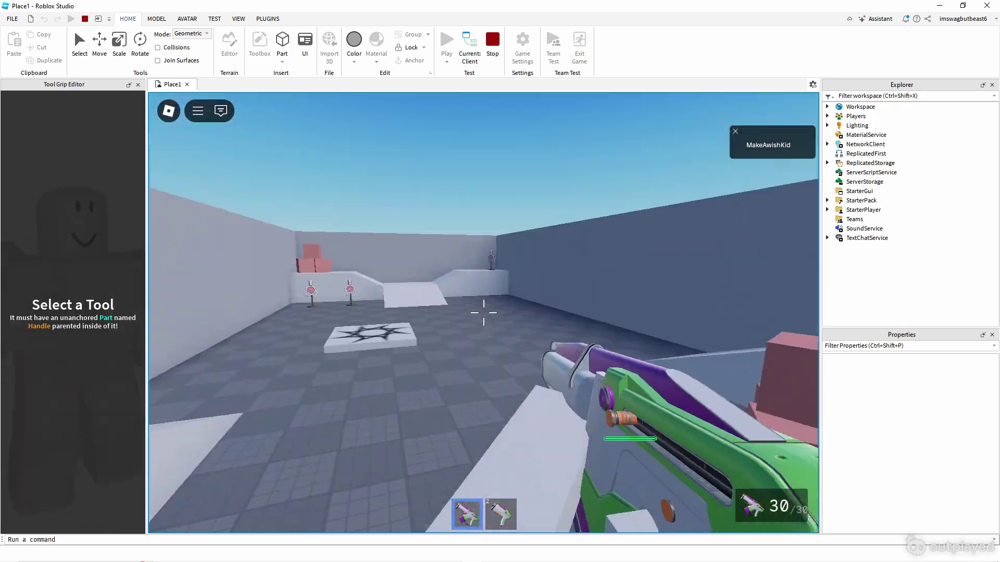
left_click_drag(484, 313, 484, 313)
key("r")
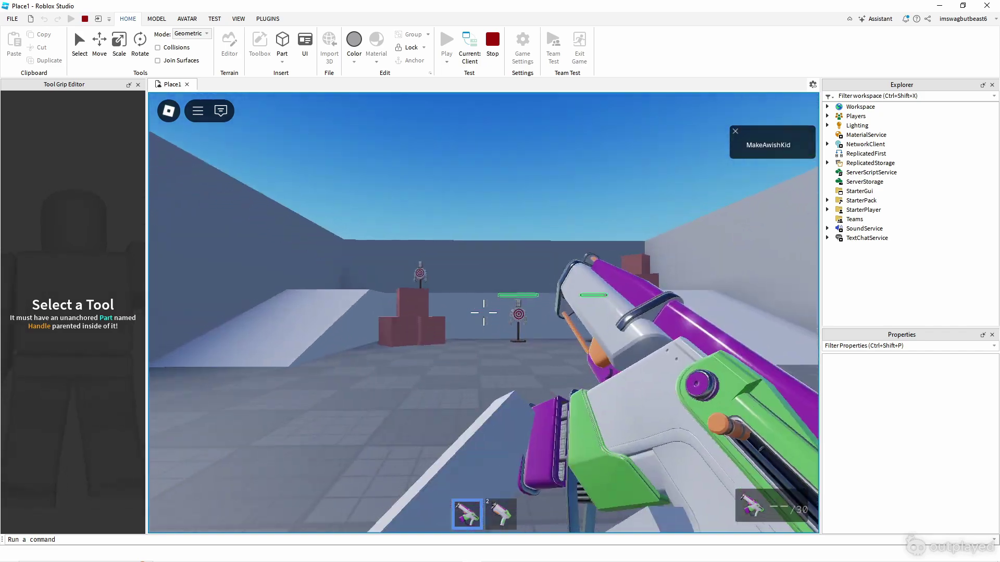
key("r")
key("shift+F5")
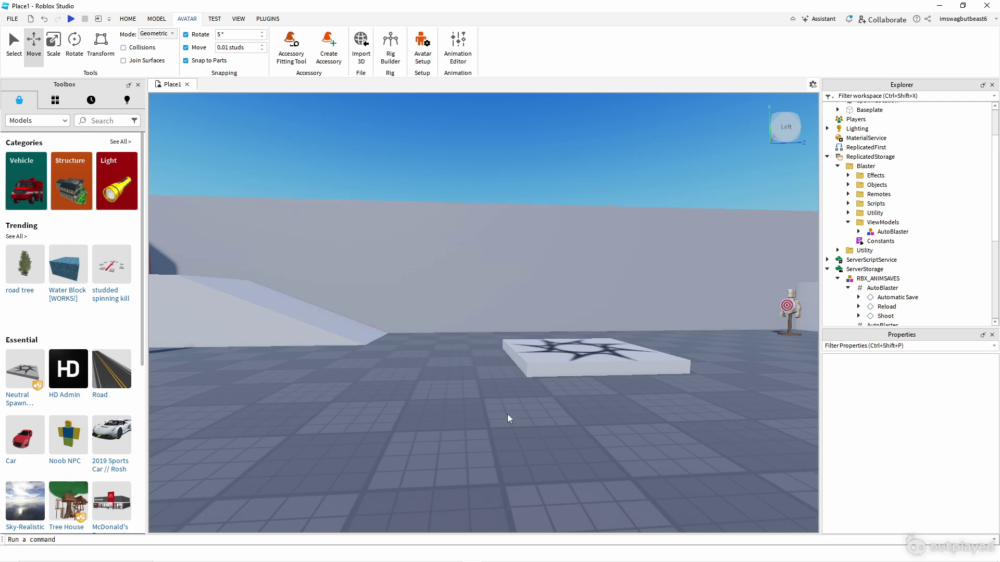
Move the AutoBlaster model from ReplicatedStorage's ViewModels folder into Workspace.
right_click_drag(509, 419, 505, 293)
scroll(505, 292, "down", 2)
scroll(506, 293, "up", 3)
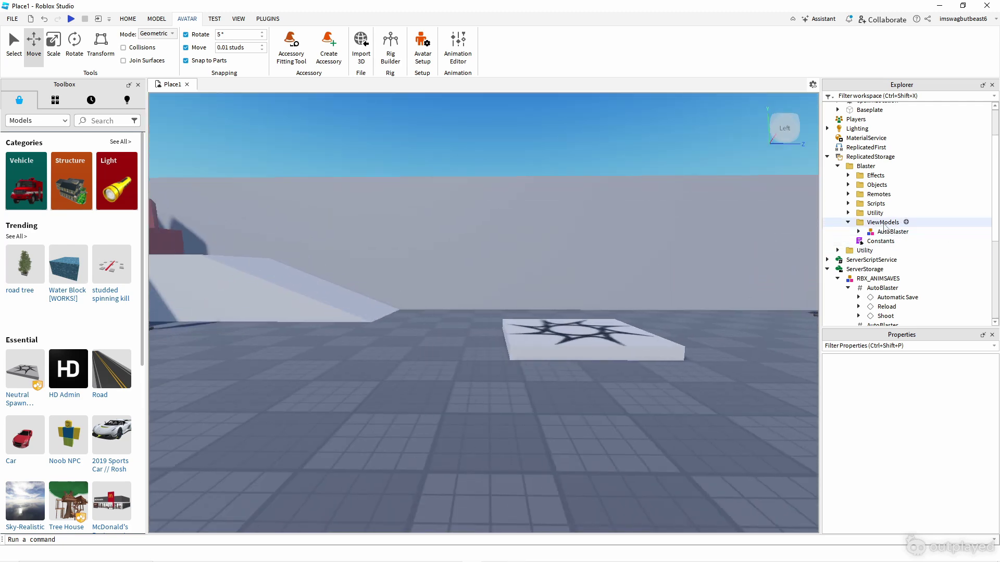
left_click_drag(892, 232, 862, 107)
left_click(611, 135)
right_click_drag(612, 136, 611, 136)
scroll(612, 135, "up", 1)
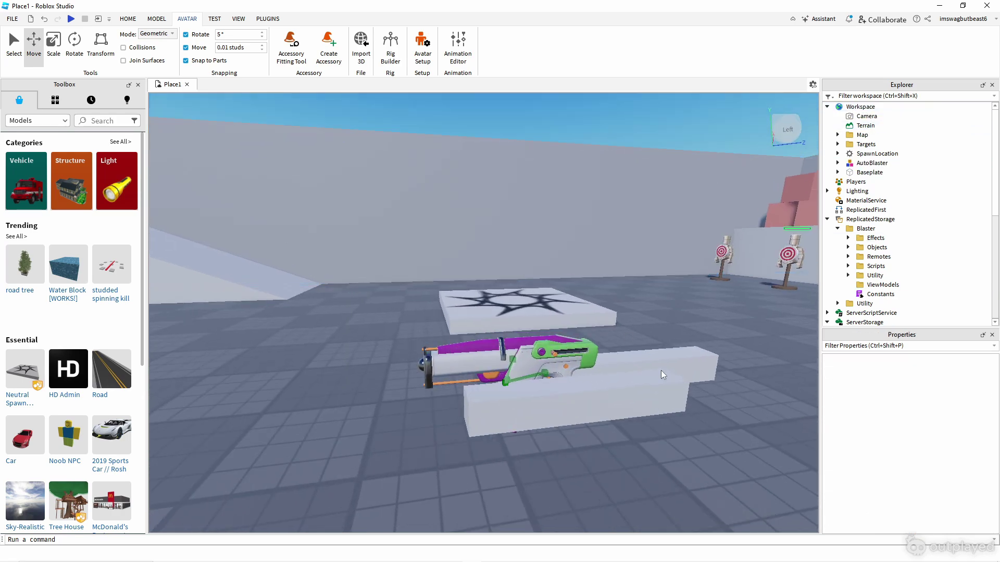
Open the Animation Editor for the AutoBlaster model in Workspace.
left_click(621, 404)
right_click_drag(622, 404, 592, 335)
left_click(458, 58)
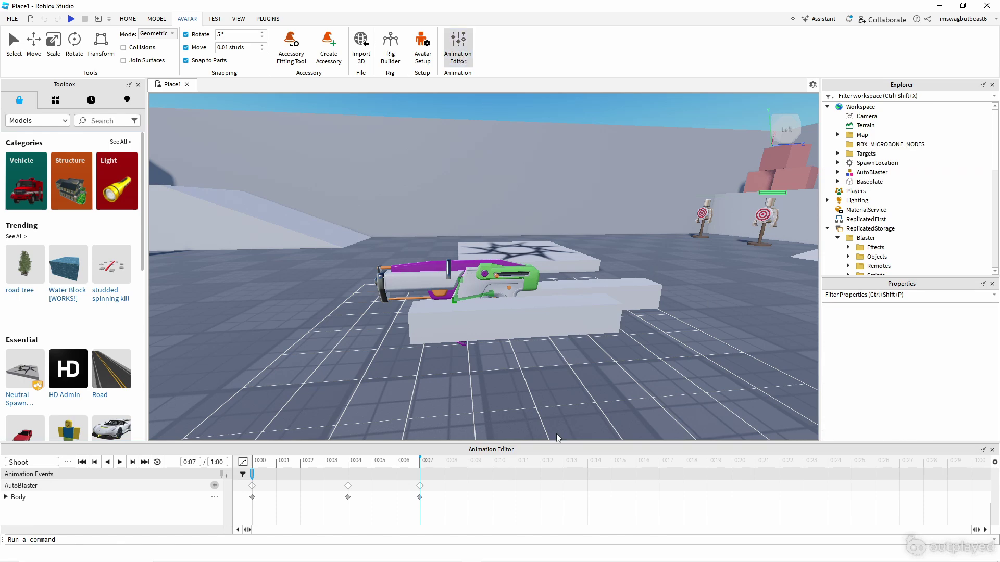
scroll(502, 335, "down", 5)
key("s")
key("a")
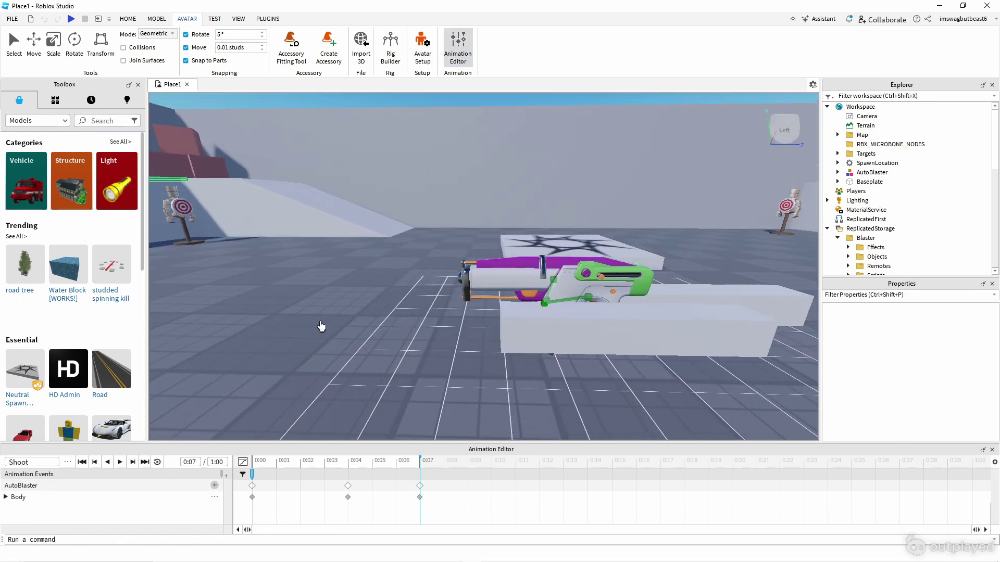
scroll(322, 326, "up", 1)
right_click_drag(321, 327, 331, 323)
scroll(322, 327, "down", 2)
key("s")
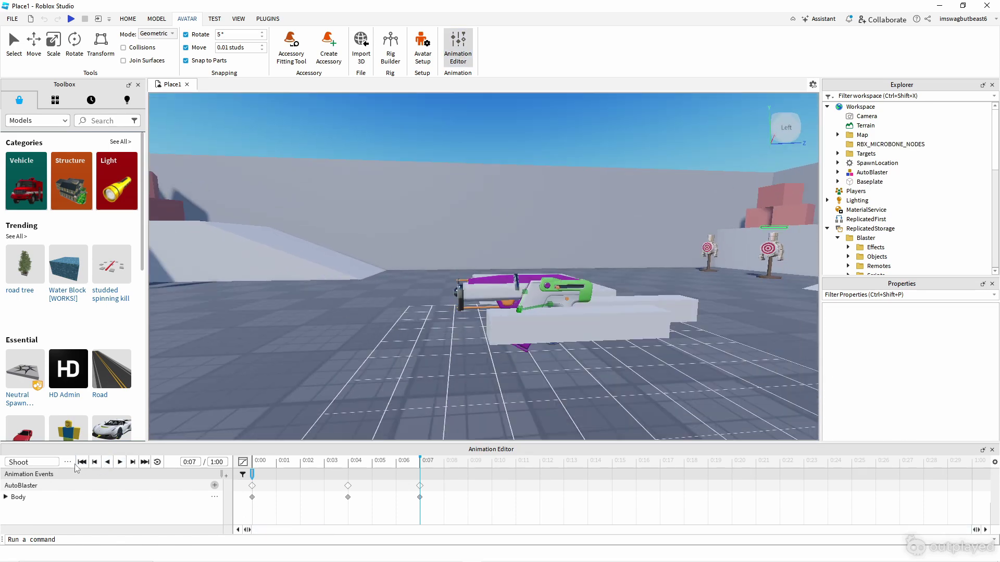
scroll(429, 336, "up", 3)
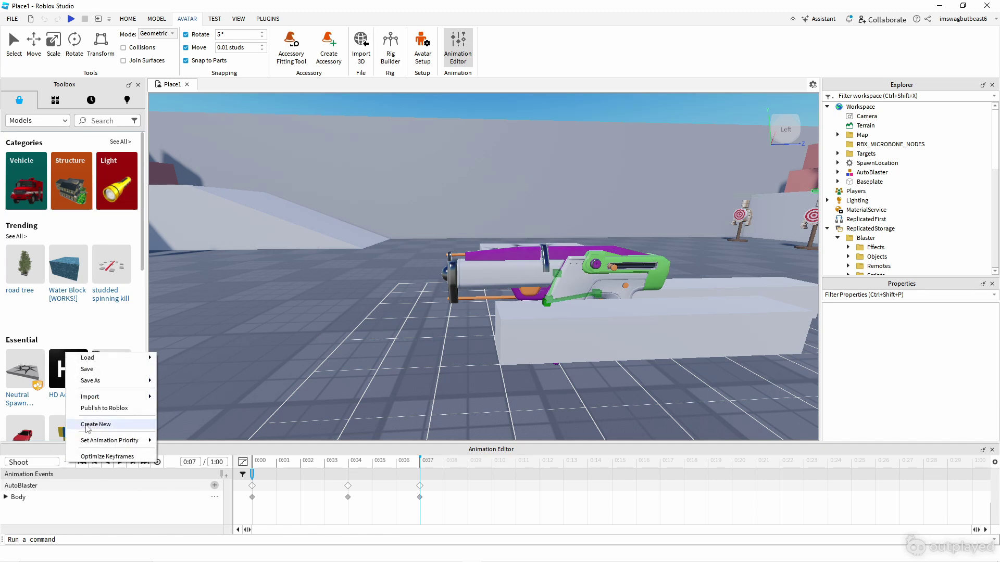
Create a blank animation for the AutoBlaster, and load the saved Shoot animation back in.
left_click(90, 424)
left_click(67, 462)
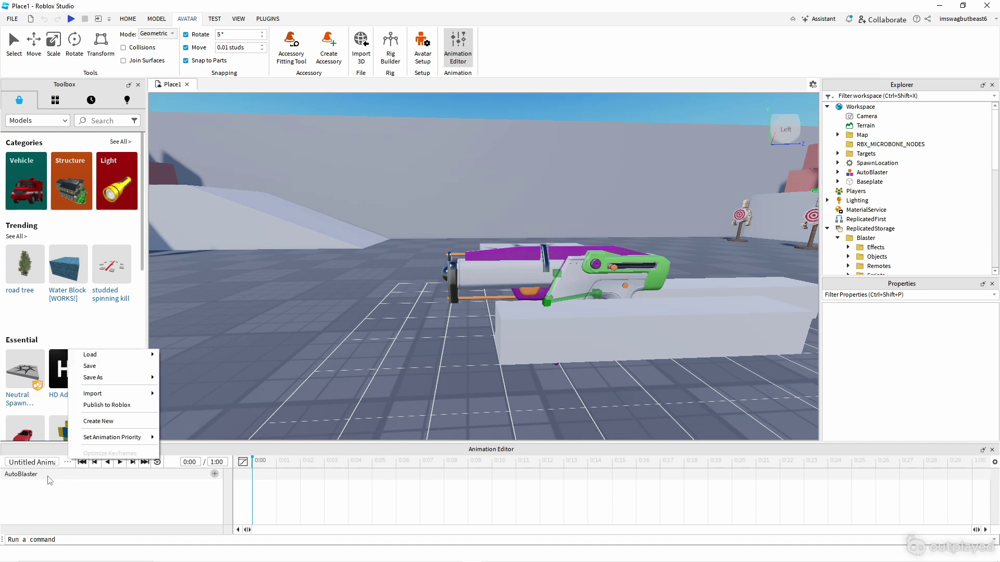
left_click(207, 457)
left_click(71, 463)
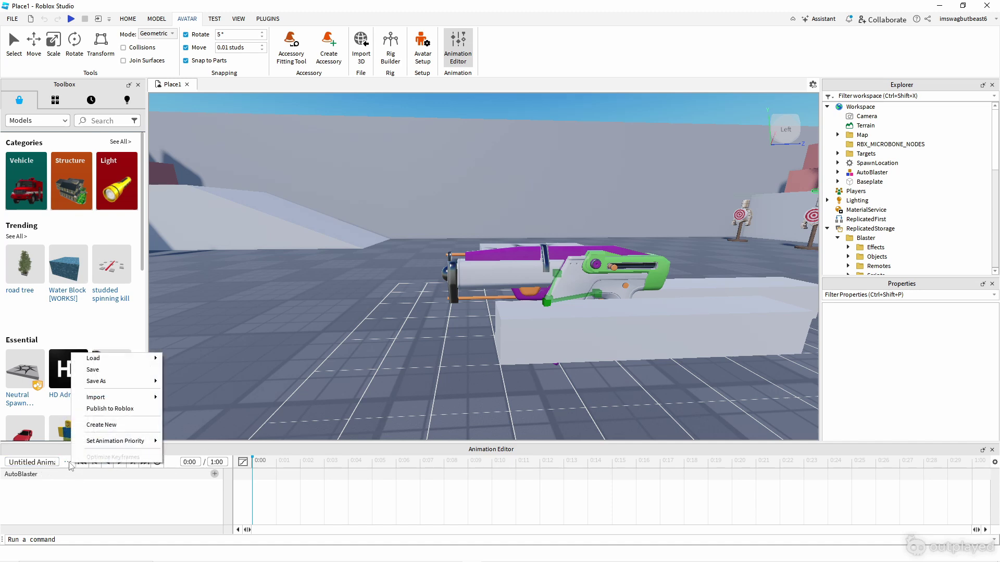
mouse_move(116, 365)
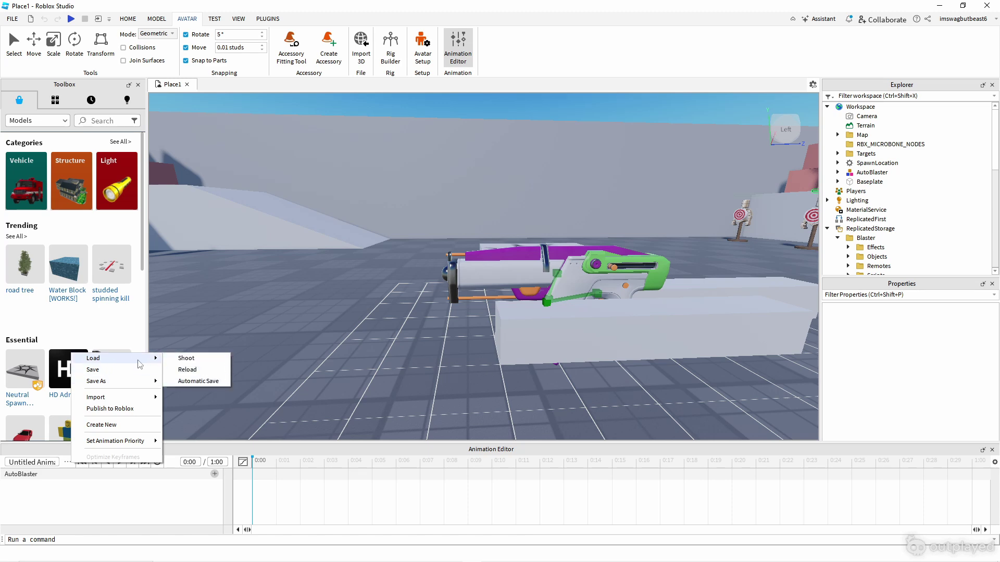
left_click(188, 359)
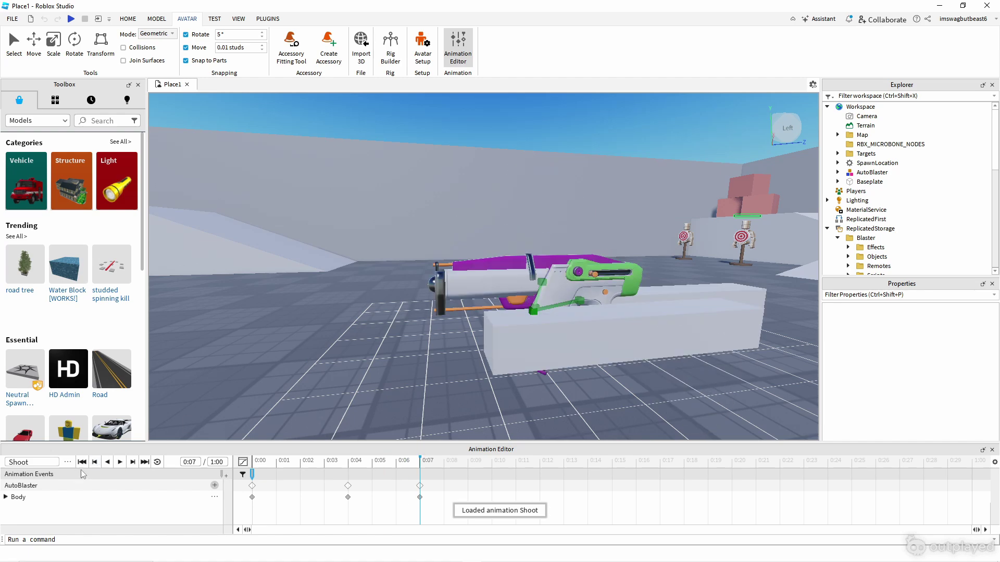
Create a new blank animation for the AutoBlaster in place of the loaded Shoot animation.
left_click(71, 462)
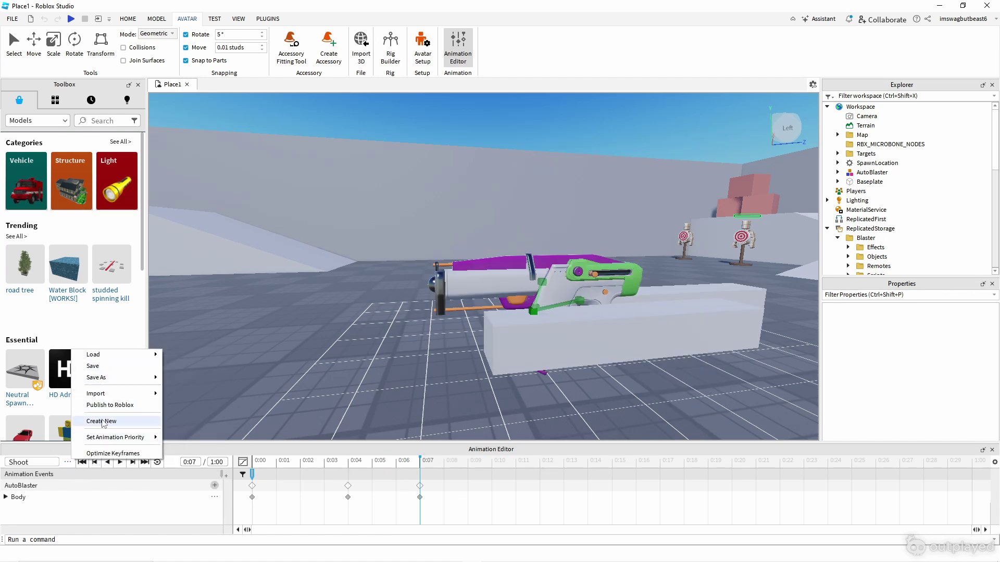
left_click(102, 422)
right_click_drag(452, 388, 452, 386)
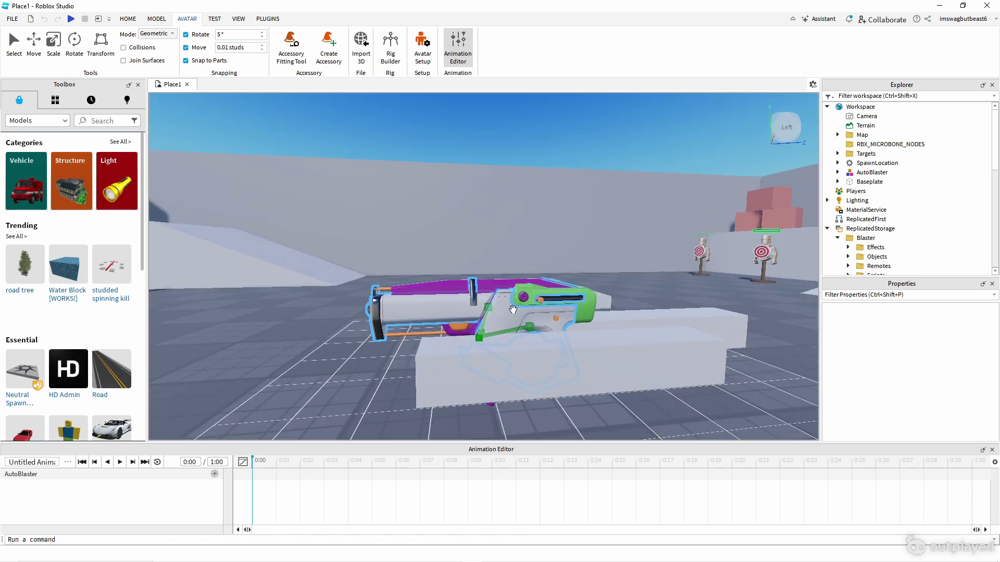
right_click_drag(512, 235, 512, 235)
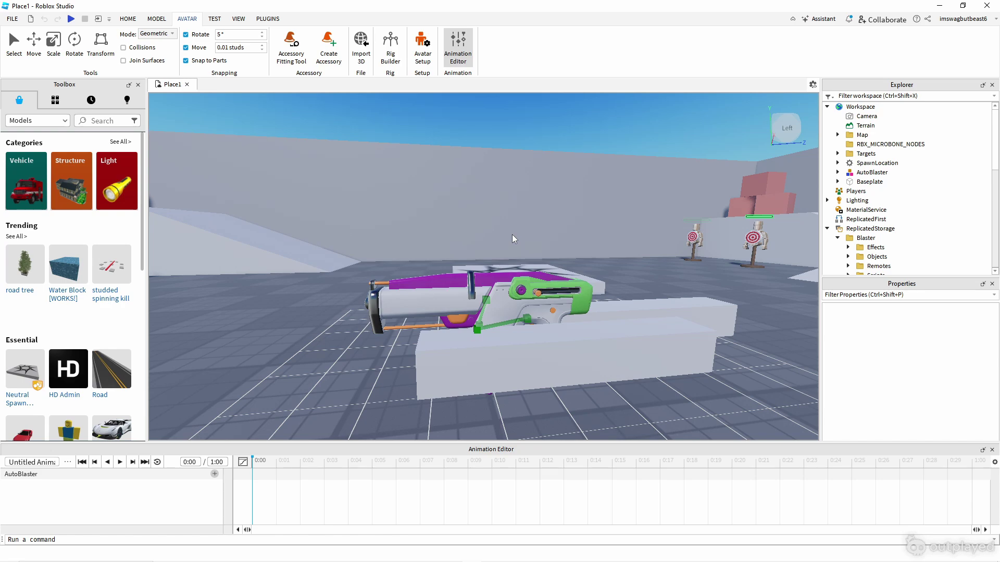
Set rotation keyframes for the AutoBlaster's body at 0:00 and 0:02, tilting the gun at 0:02.
scroll(511, 235, "down", 4)
scroll(512, 235, "up", 5)
left_click(512, 292)
key("r")
left_click_drag(495, 359, 493, 356)
left_click(300, 461)
left_click_drag(540, 385, 513, 297)
Add rotation keyframes for the AutoBlaster's body at 0:04 and 0:06, rotating the gun back at 0:06.
left_click(348, 460)
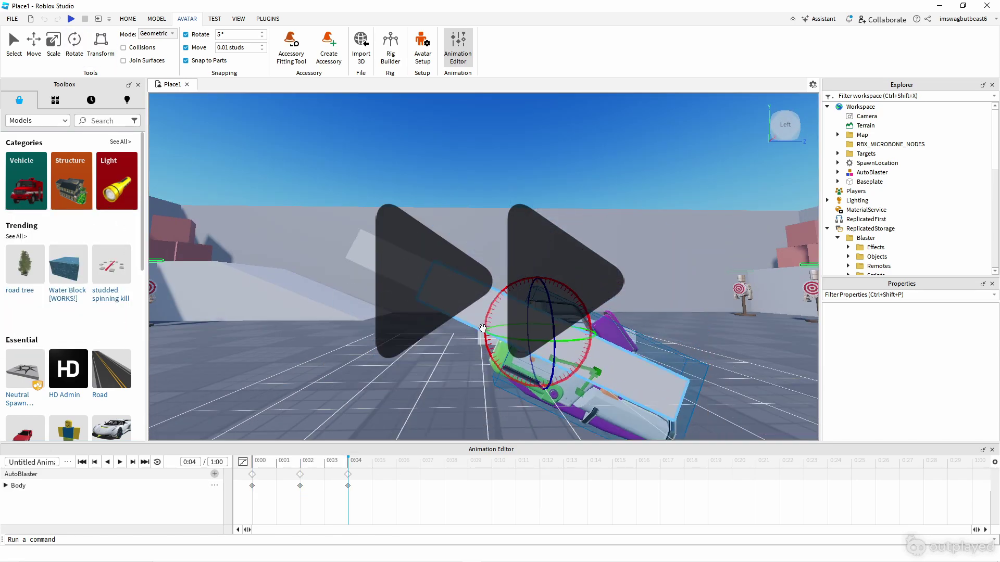
left_click(372, 460)
left_click(396, 460)
left_click_drag(514, 384, 540, 299)
Preview the new rotation animation and place the playhead at the 0:06 keyframe.
key("space")
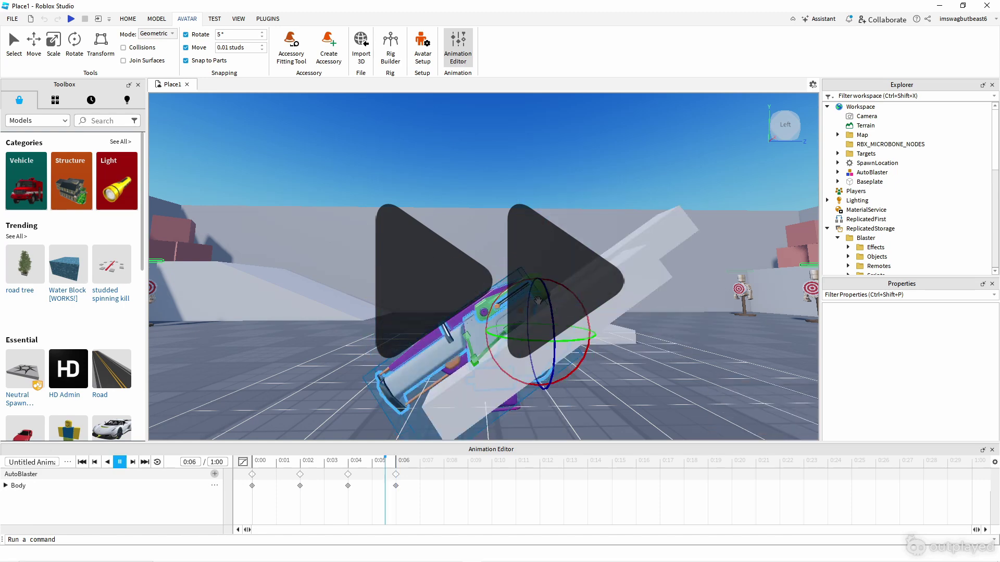
left_click(472, 159)
key("space")
left_click(394, 461)
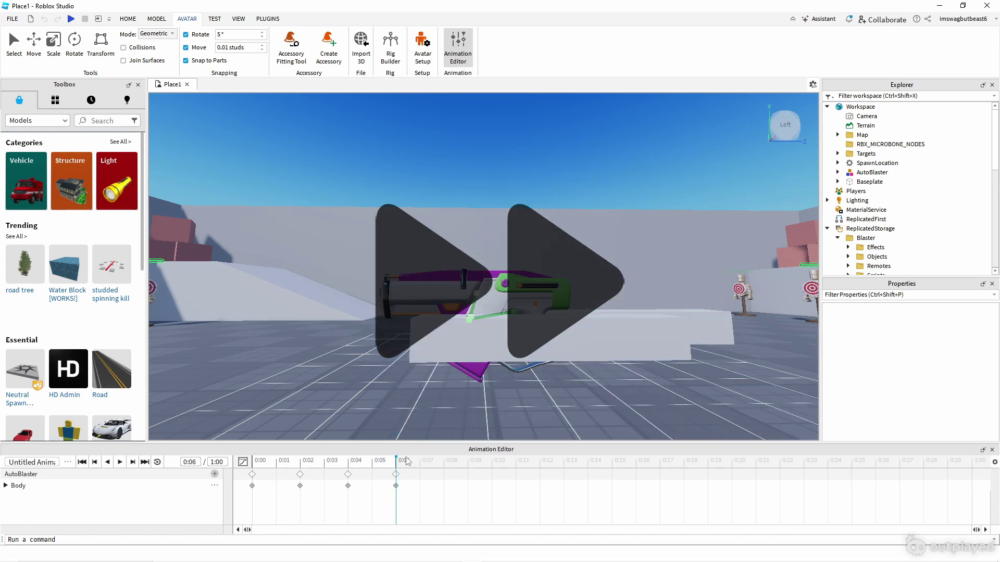
scroll(518, 204, "down", 4)
scroll(518, 204, "up", 3)
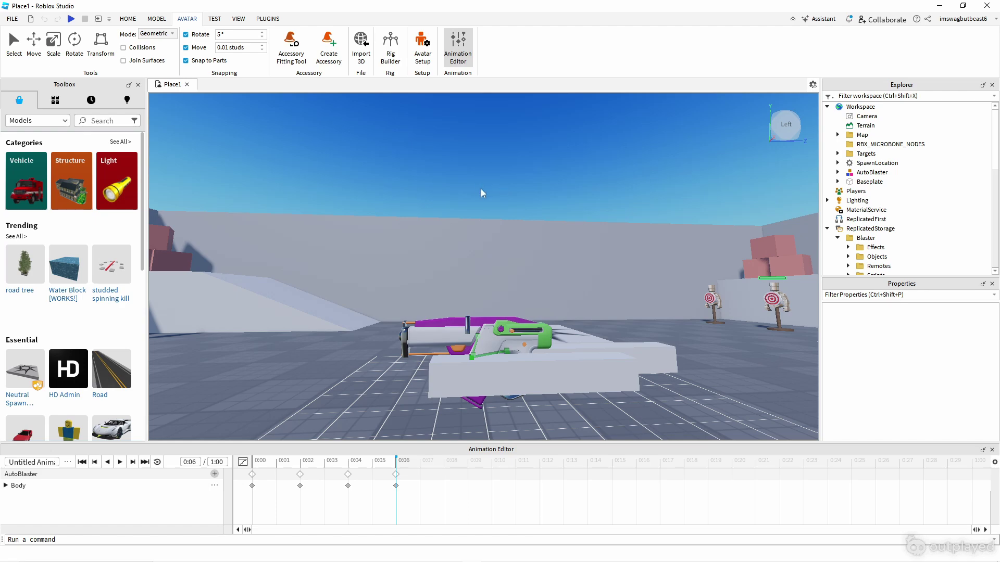
Replay the rotation animation from a closer view and return the playhead to 0:00.
scroll(480, 189, "down", 3)
right_click_drag(480, 189, 482, 189)
scroll(481, 188, "up", 4)
key("space")
key("space")
key("space")
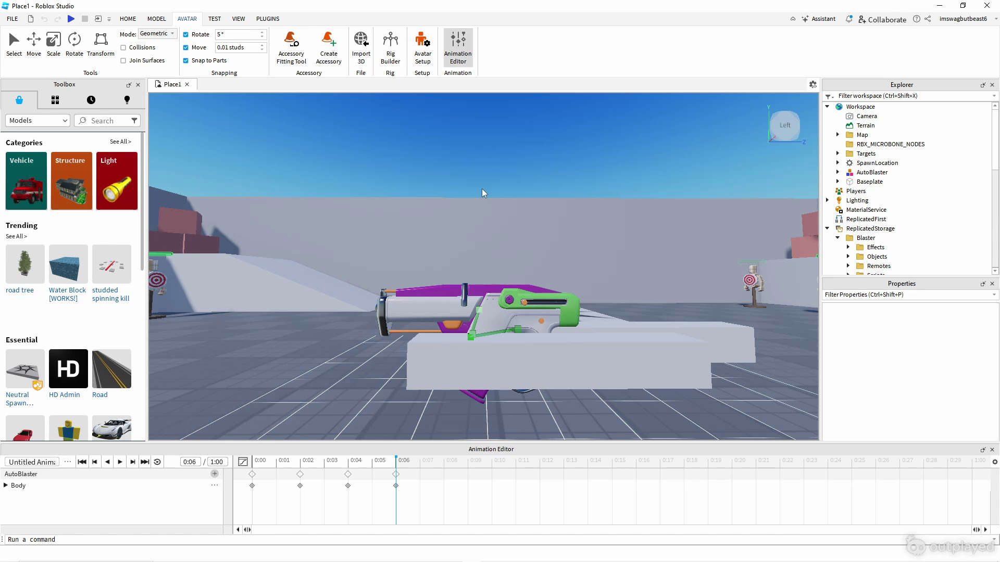
left_click(253, 465)
key("space")
key("space")
Examine the sounds inside the Shoot folder of the StarterPack AutoBlaster's Sounds, including Shoot2's properties.
scroll(857, 236, "down", 3)
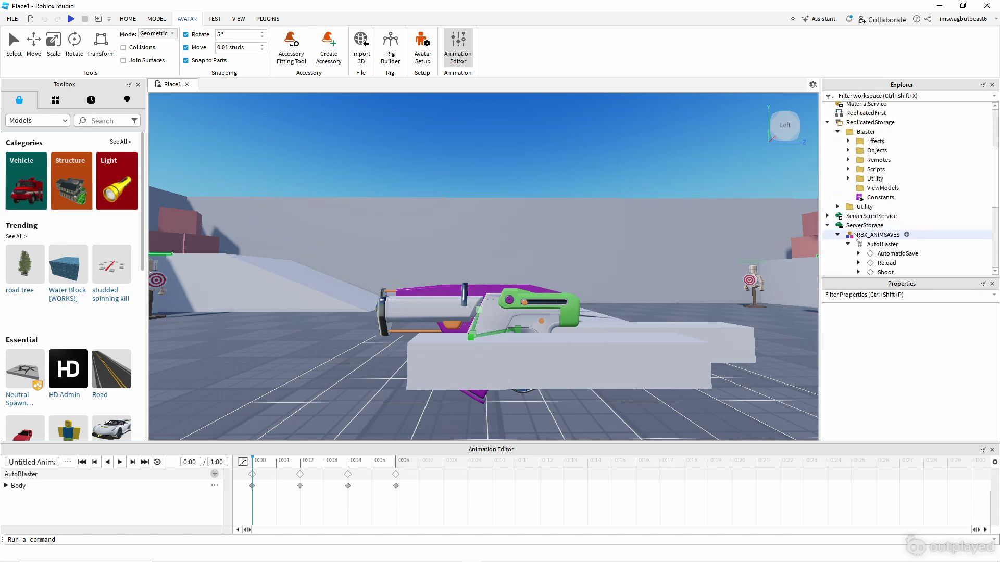
scroll(857, 236, "down", 5)
scroll(856, 232, "down", 1)
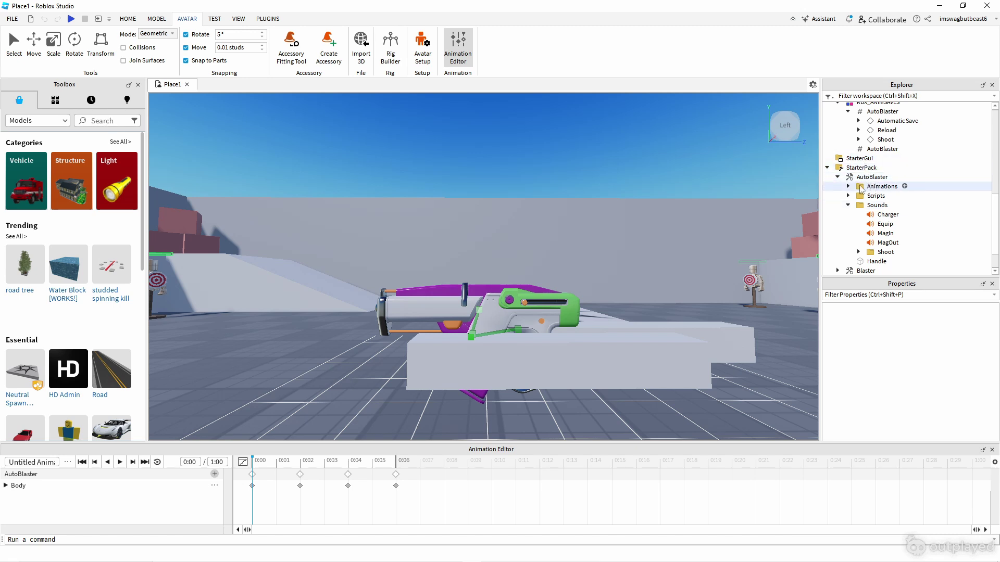
left_click(858, 252)
scroll(896, 253, "down", 1)
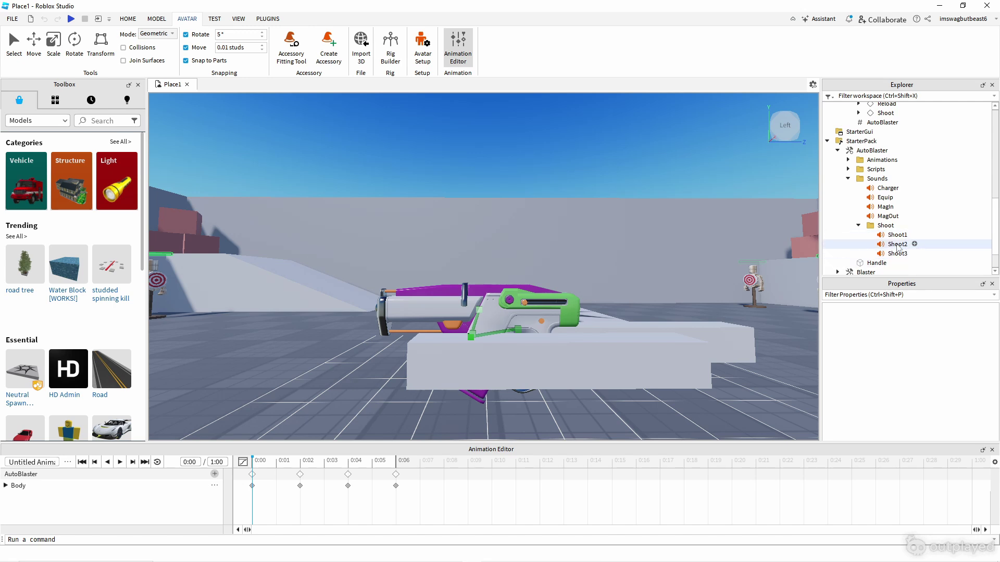
left_click(898, 244)
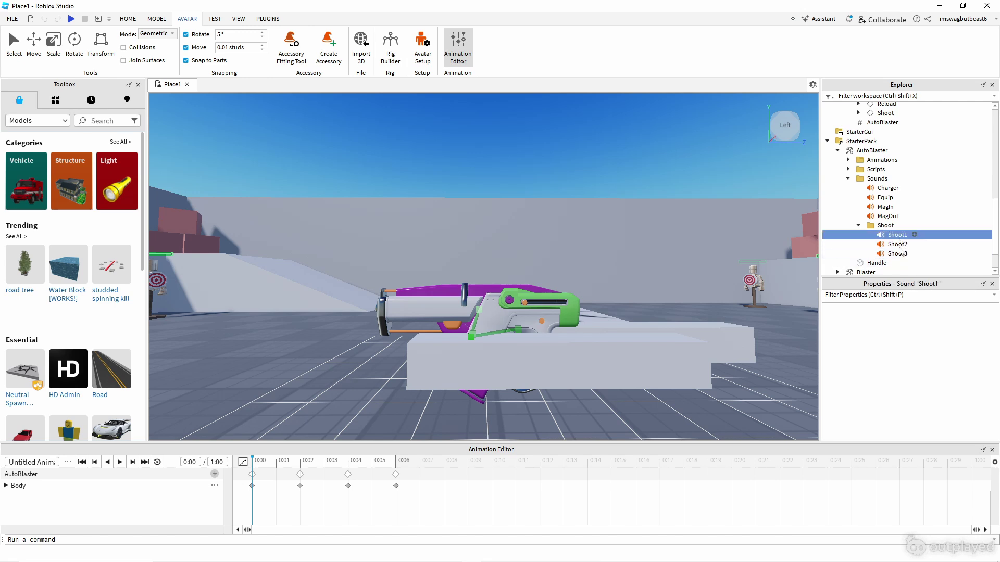
left_click(886, 226)
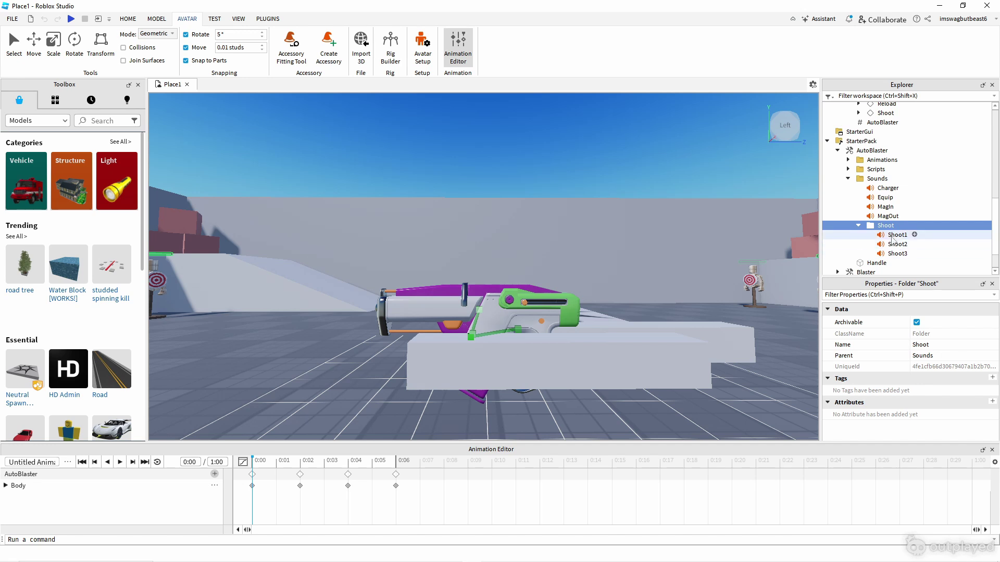
left_click(897, 245)
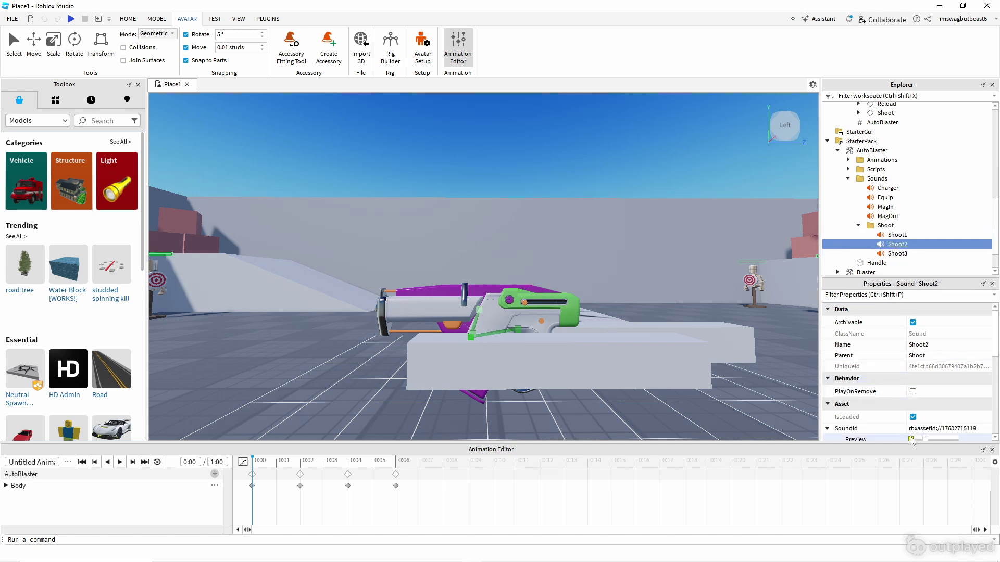
Examine the Charger, Equip, MagIn and MagOut sounds in the StarterPack AutoBlaster's Sounds folder.
left_click(871, 224)
key("Up")
key("Up")
key("Up")
key("Up")
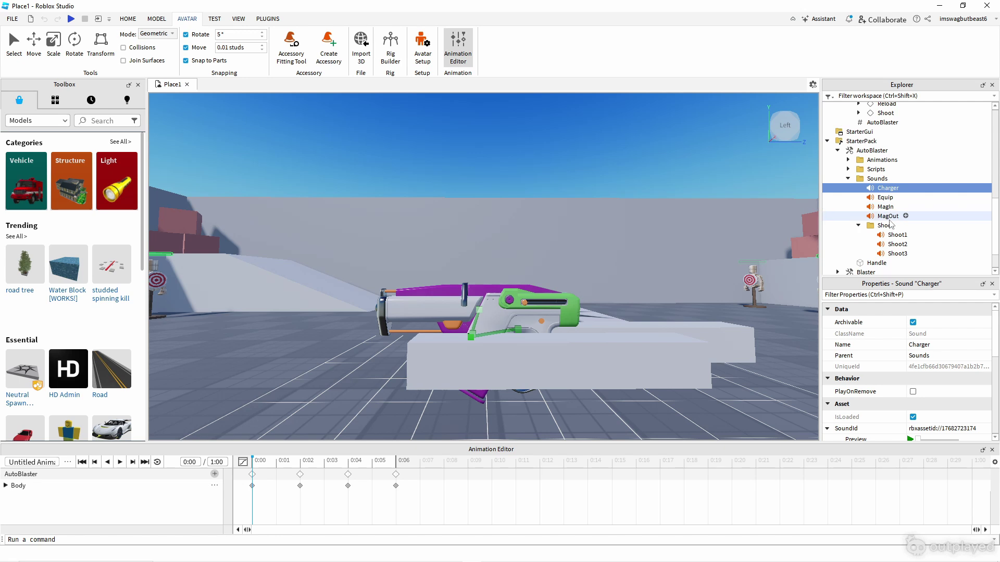
left_click(889, 219, "shift")
left_click(881, 177)
left_click(887, 190)
left_click(885, 208)
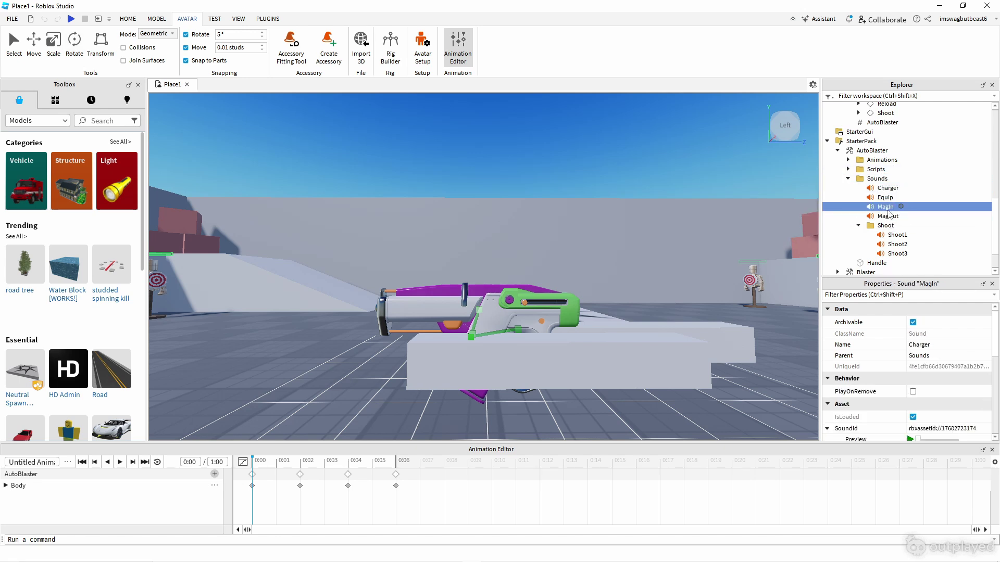
left_click(887, 216)
left_click(884, 207)
left_click(886, 189)
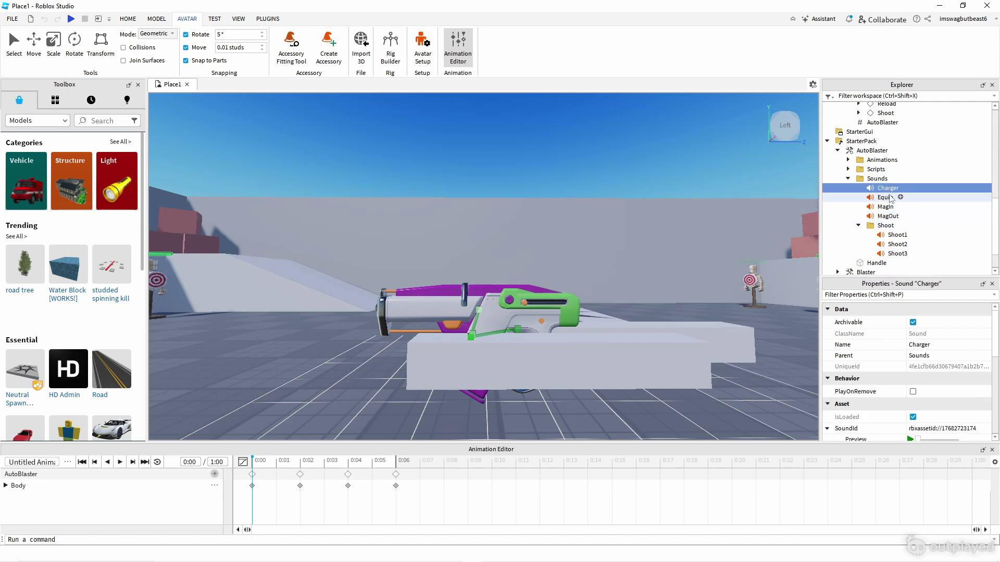
Compare the Charger and Equip sounds in the StarterPack AutoBlaster's Sounds folder.
left_click(885, 199)
left_click(882, 190)
left_click(885, 197)
left_click(888, 188)
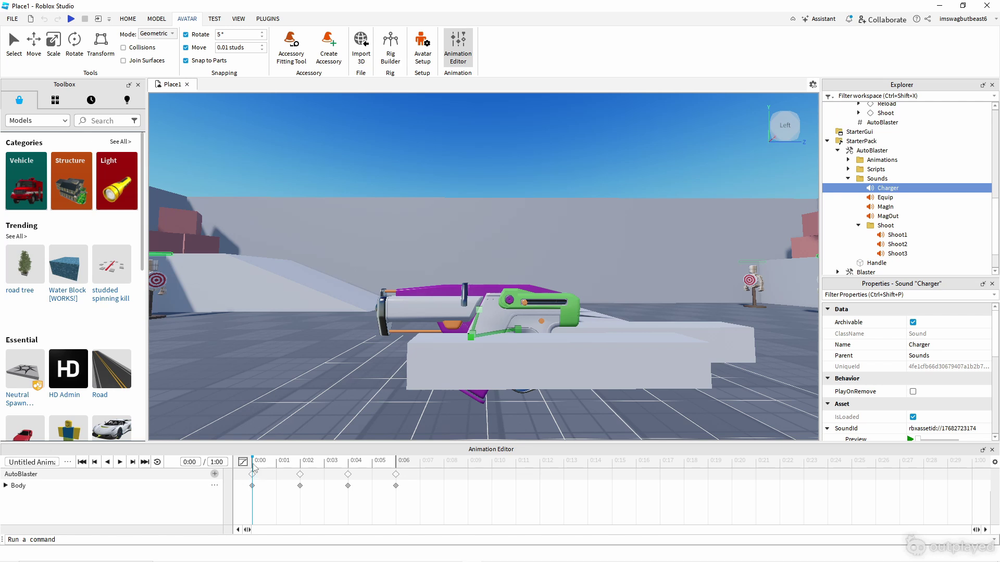
Add an animation event at 0:00 named Sound with the parameter MagOut.
right_click(253, 485)
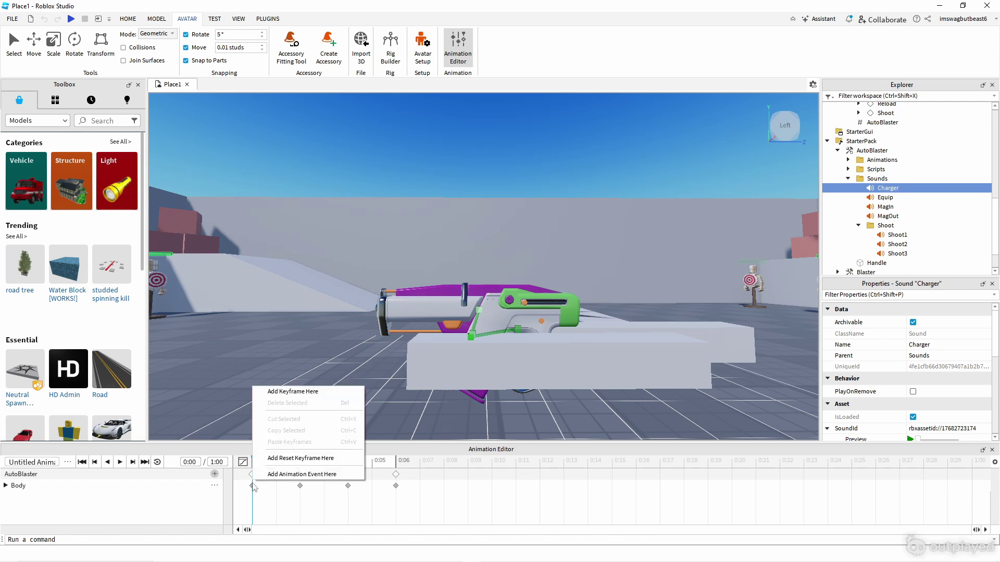
left_click(281, 475)
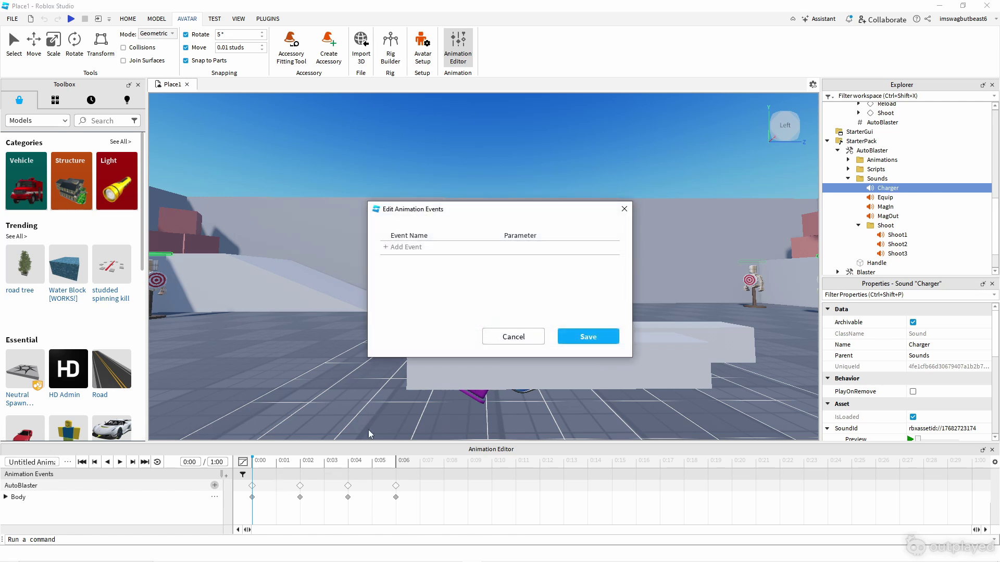
left_click(408, 247)
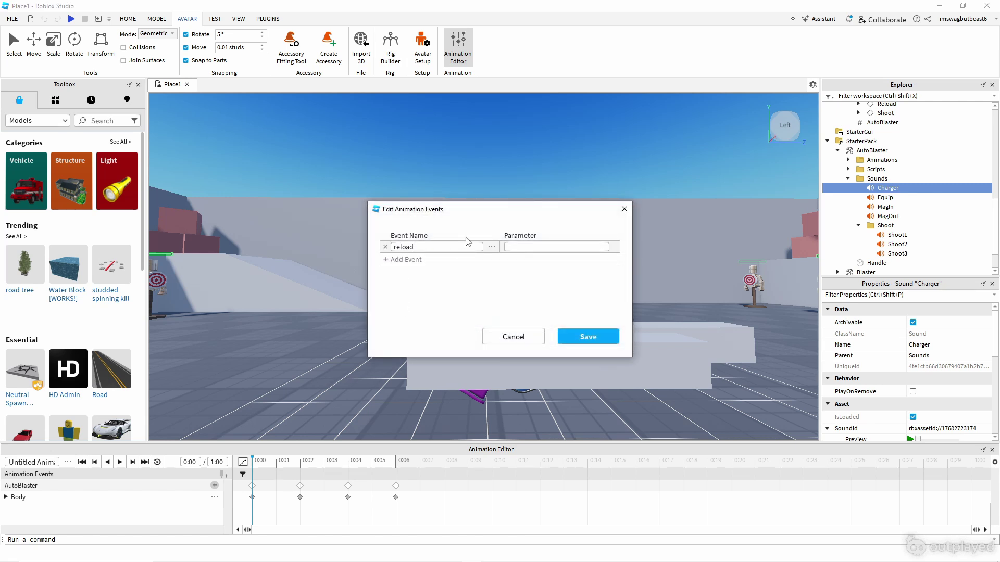
left_click_drag(438, 246, 345, 246)
type("Sound")
key("Return")
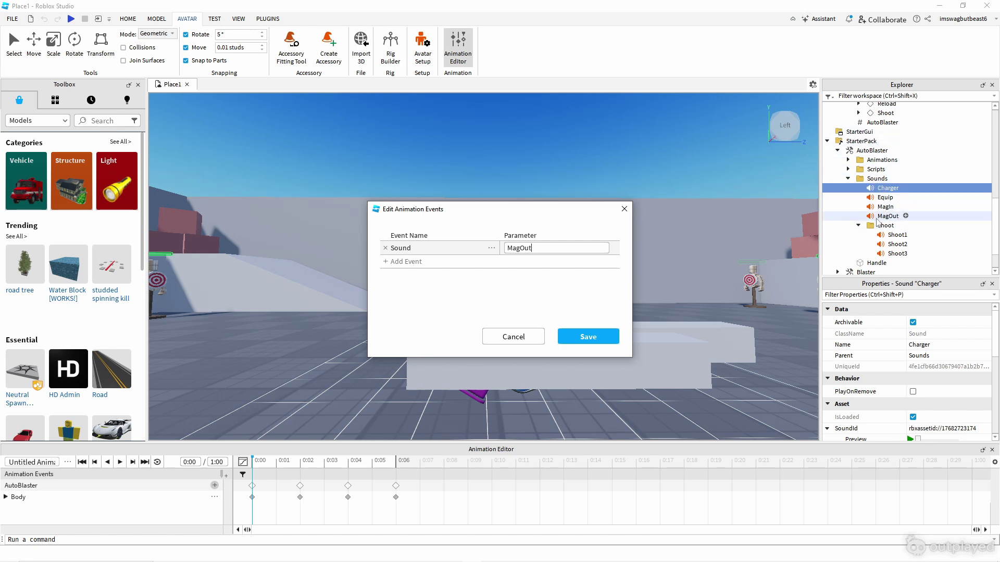
left_click(588, 338)
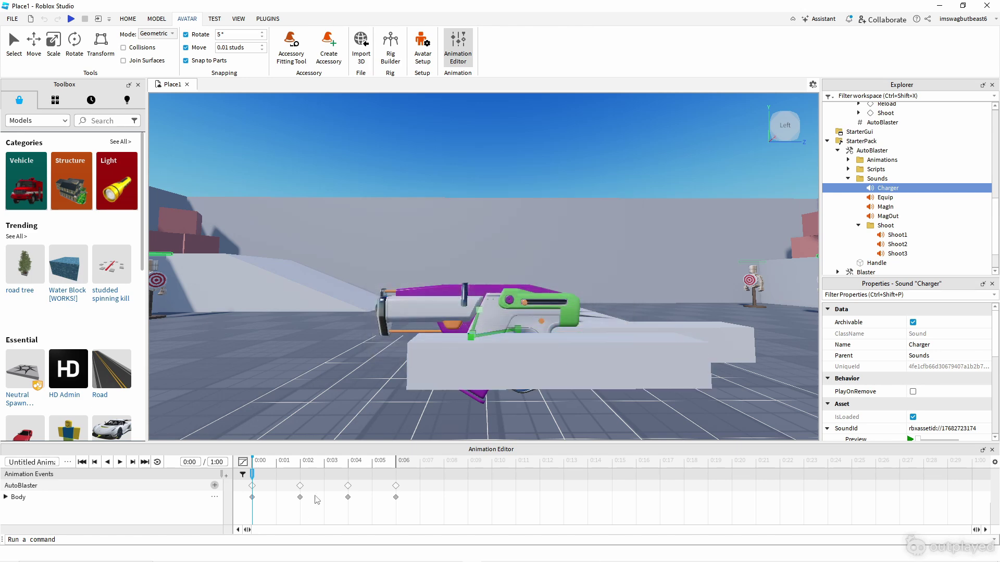
Scrub through the rotation and add a second Sound animation event with the parameter MagIn at 0:04.
left_click_drag(276, 467, 380, 474)
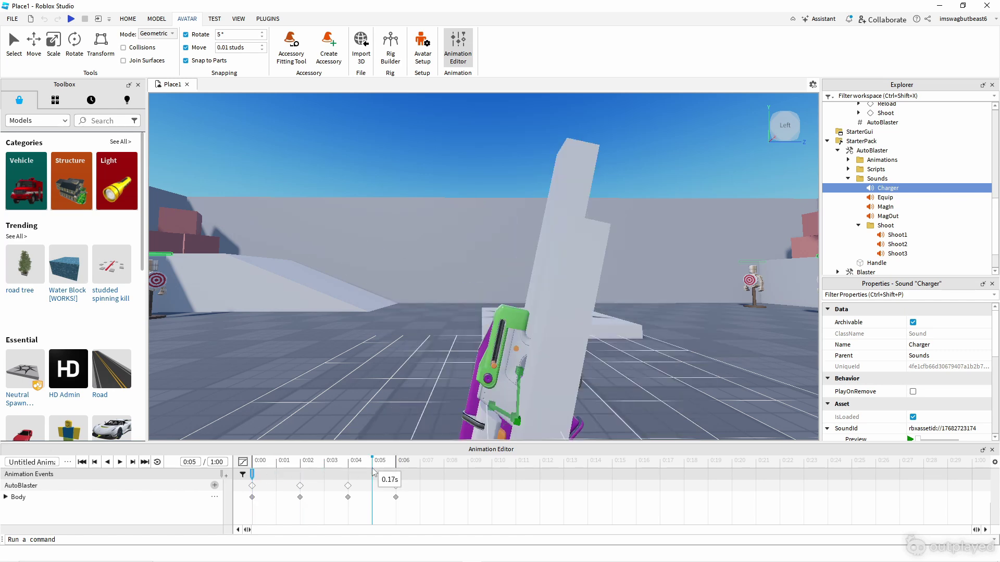
right_click(373, 471)
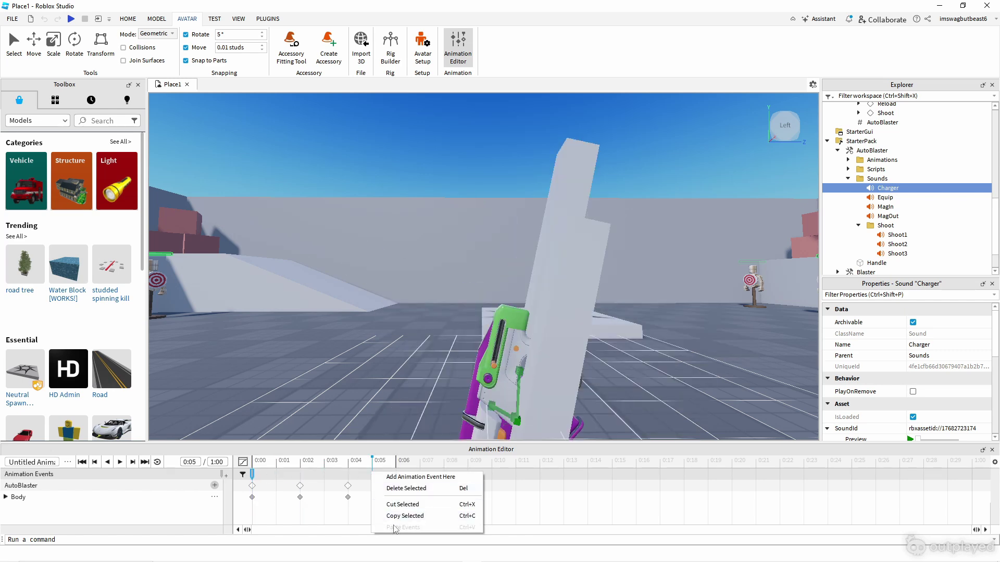
left_click(403, 478)
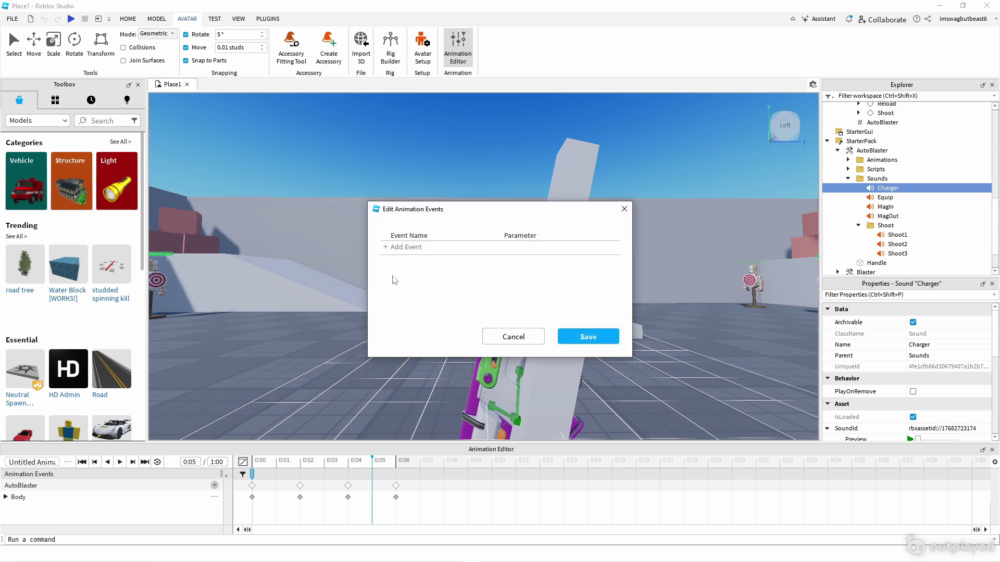
left_click(407, 249)
left_click(412, 258)
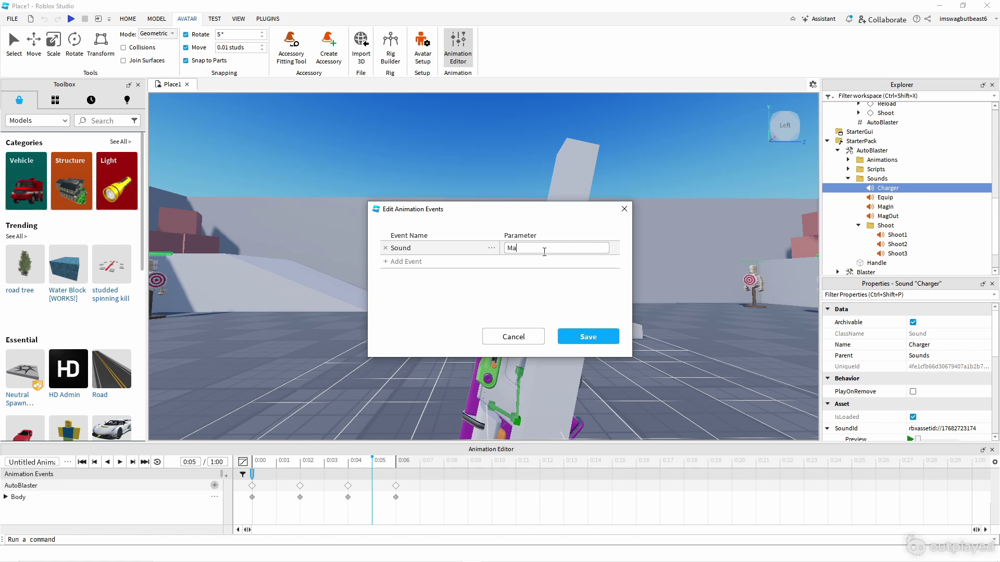
left_click(585, 339)
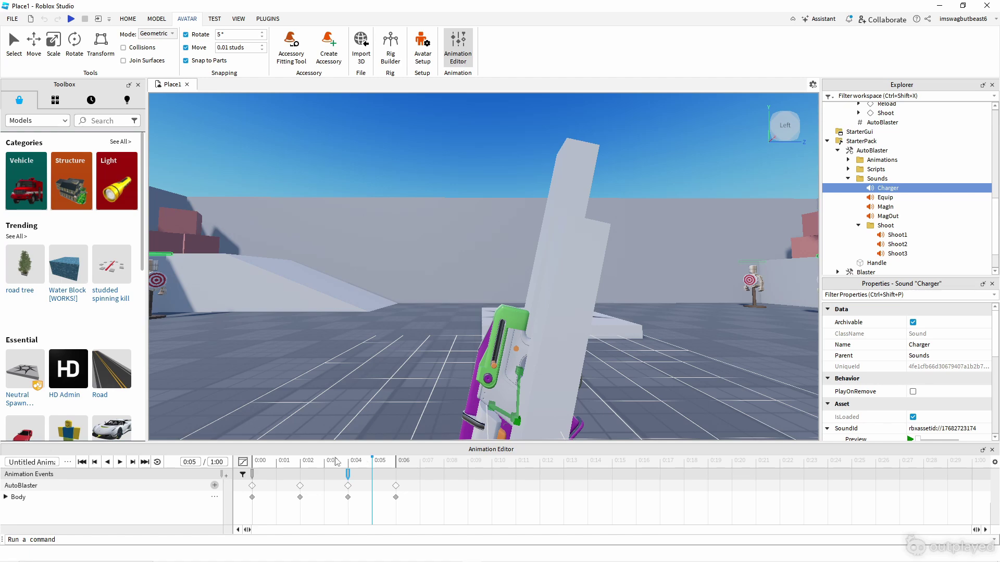
Add a third Sound animation event at the 0:06 keyframe with the parameter Charger.
left_click_drag(468, 451, 474, 400)
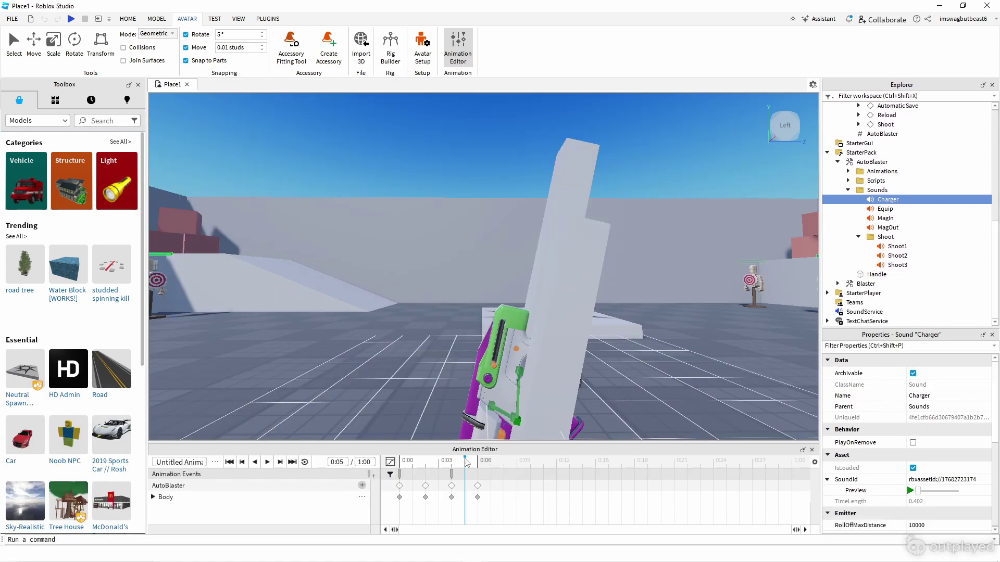
mouse_move(467, 463)
left_mouse_down()
mouse_move(400, 464)
mouse_move(482, 469)
left_mouse_up()
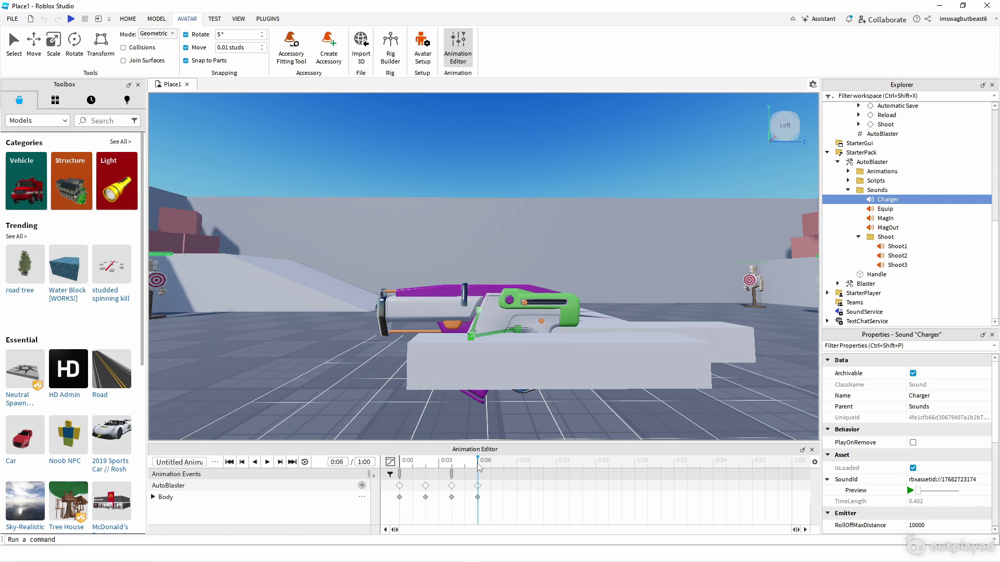
right_click(485, 475)
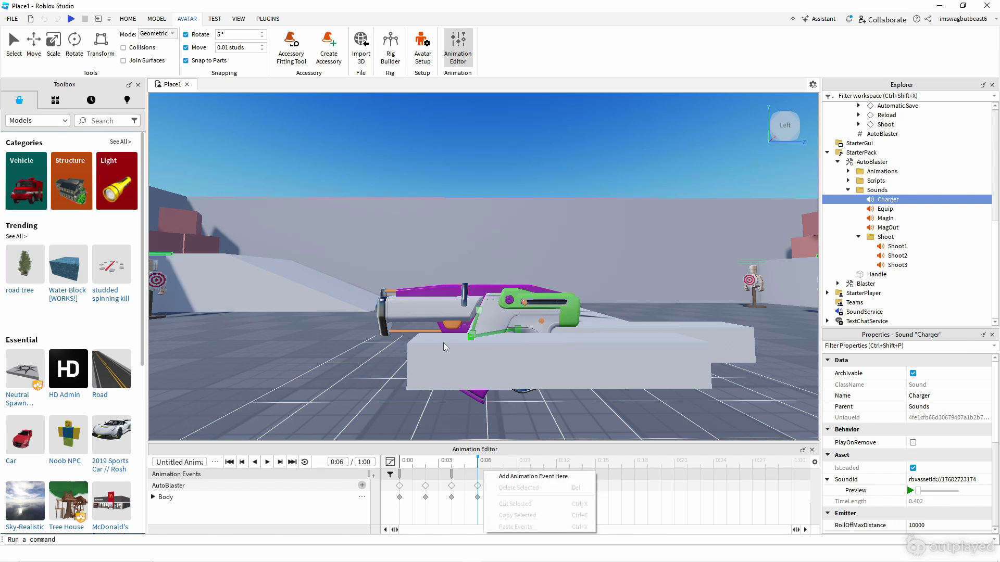
left_click(526, 477)
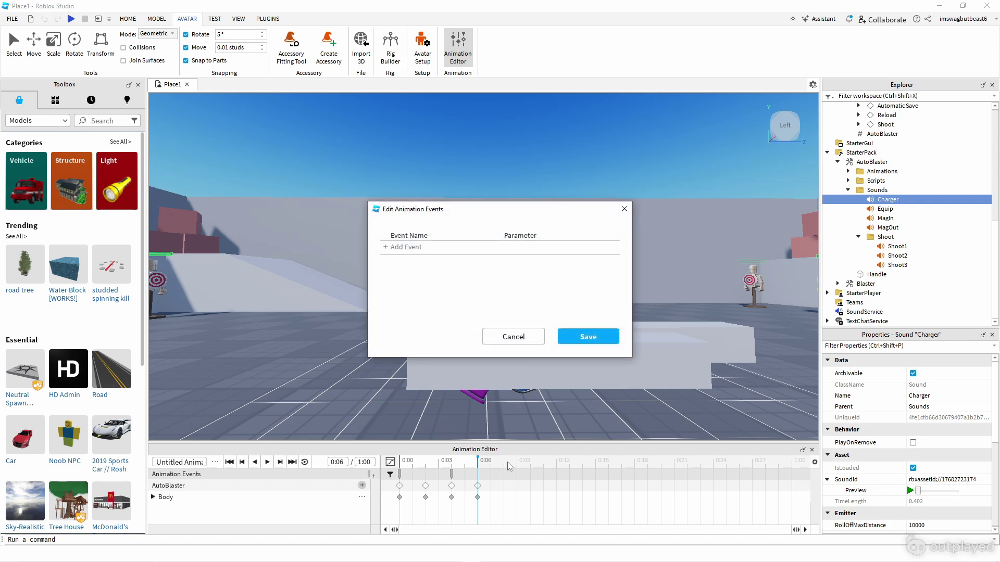
left_click(414, 247)
left_click(416, 259)
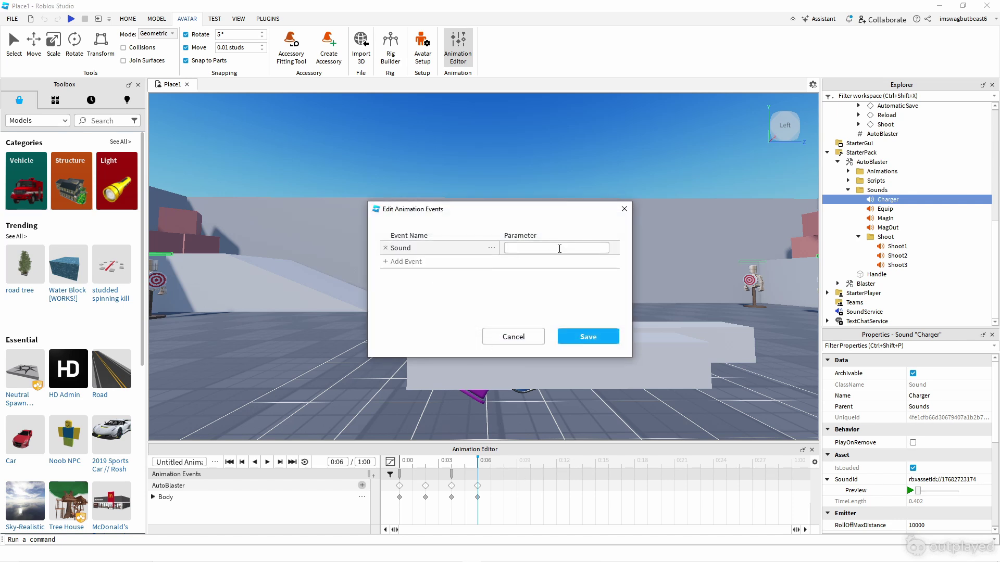
left_click(559, 249)
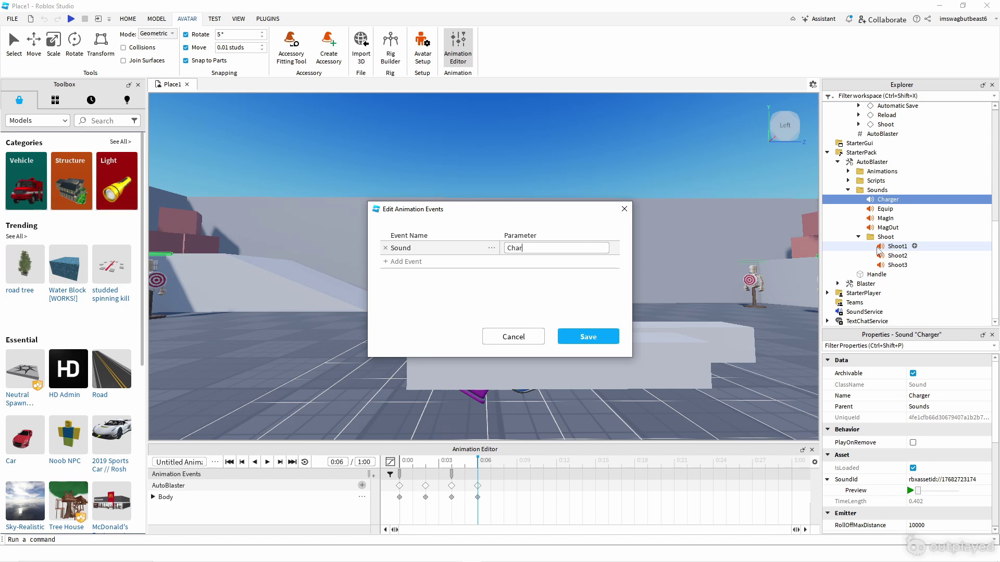
left_click(587, 337)
Name the animation Reload1, publish it to Roblox as a development item and copy its asset ID.
left_click_drag(431, 466, 403, 473)
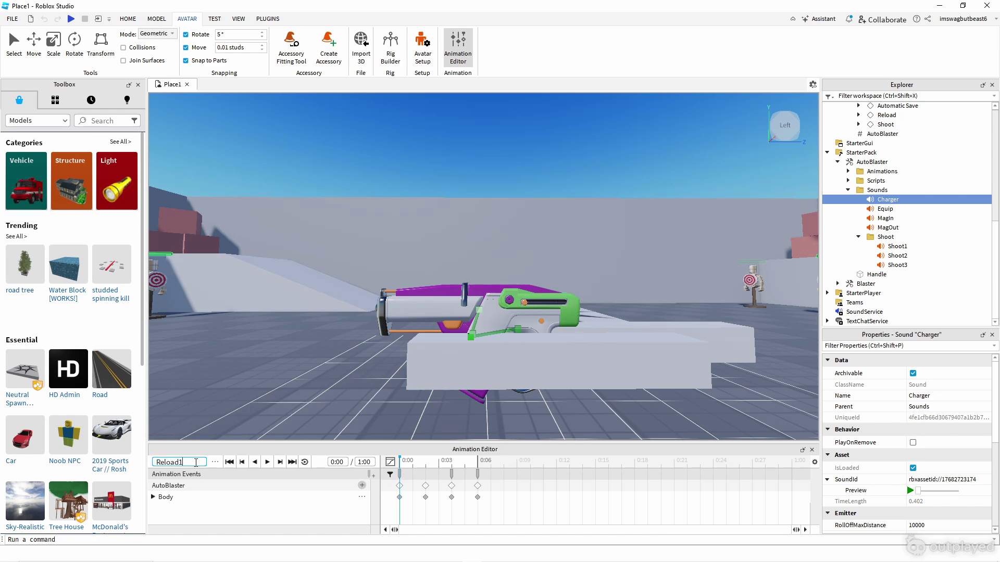
left_click(215, 463)
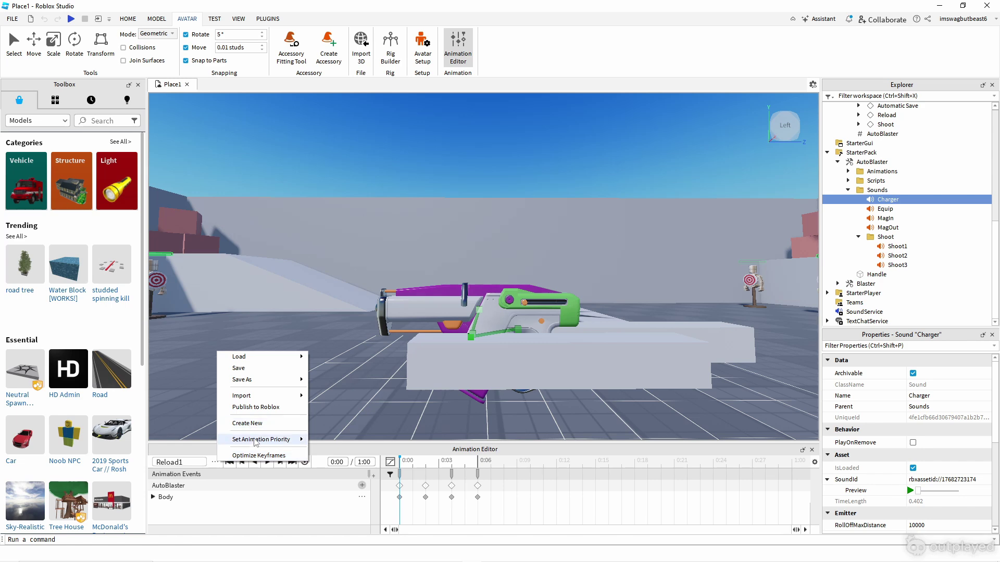
left_click(249, 408)
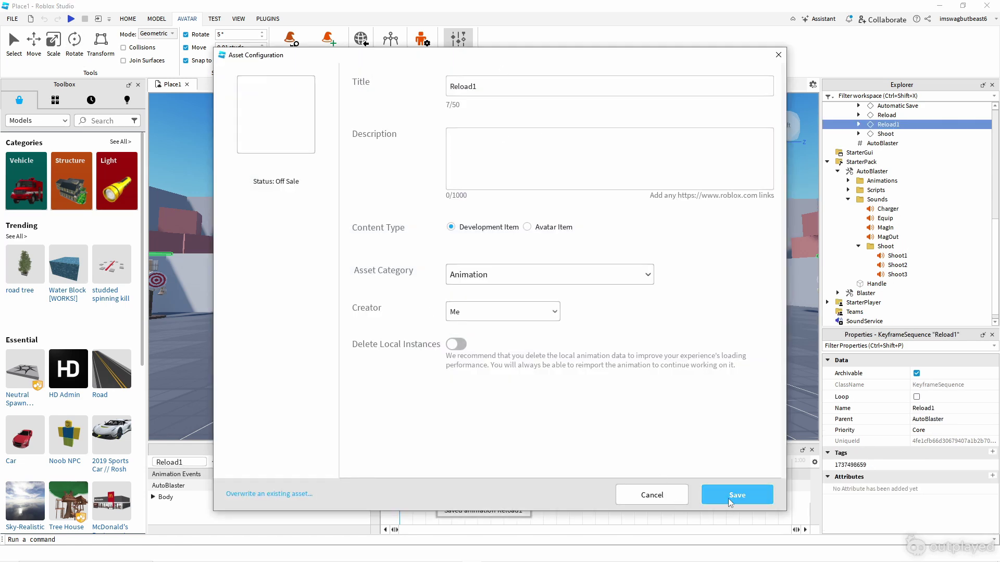
left_click(730, 501)
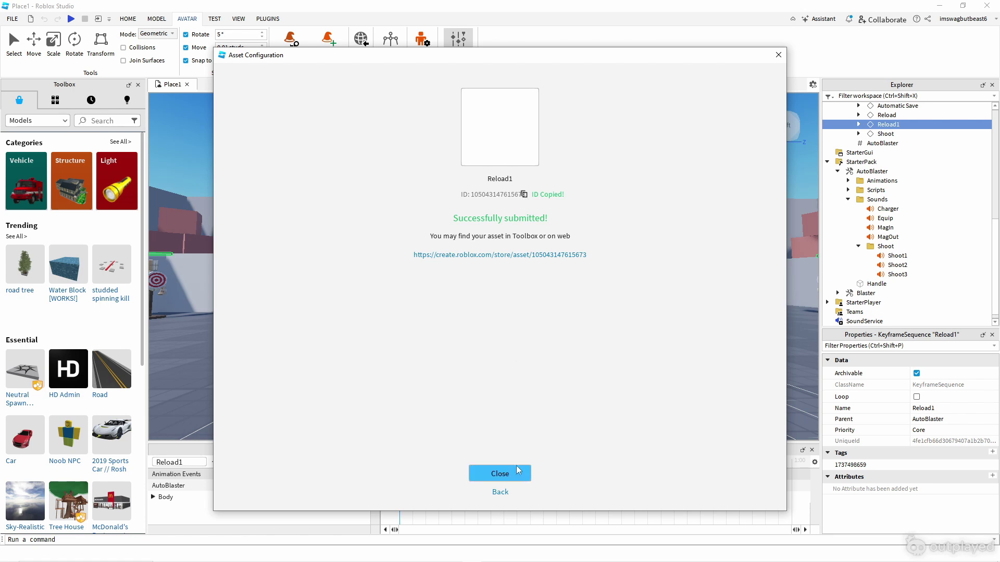
left_click(518, 472)
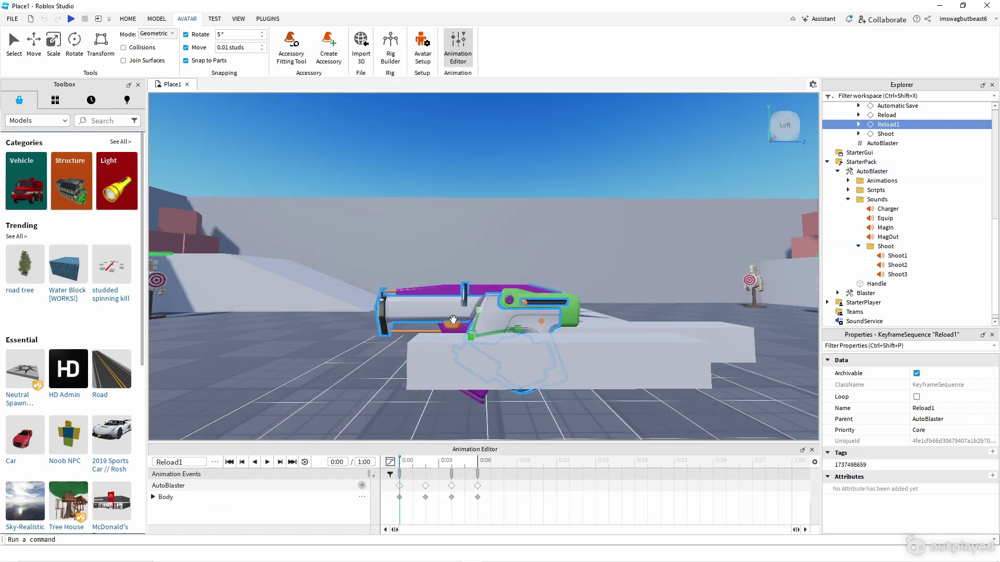
Close the Animation Editor and set the workspace AutoBlaster's Reload animation to the copied Reload1 asset ID.
left_click(453, 319)
left_click(457, 47)
right_click_drag(560, 217, 547, 291)
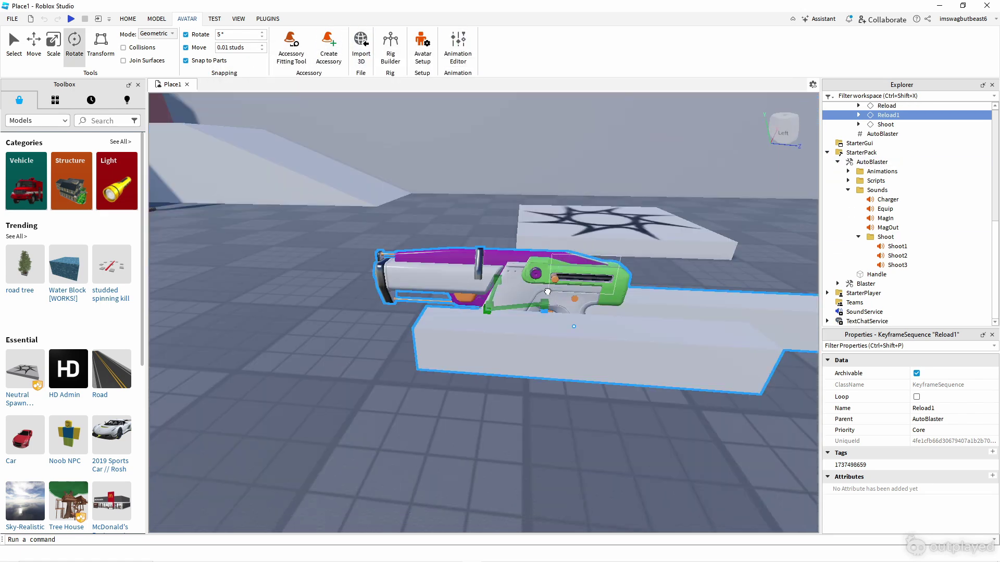
left_click(547, 292)
scroll(875, 162, "up", 3)
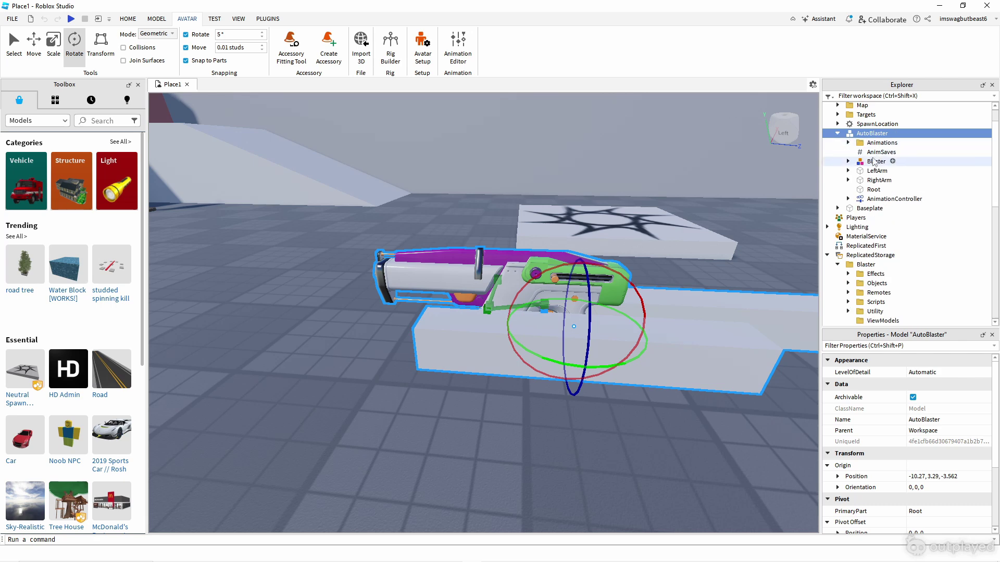
left_click(847, 142)
left_click(887, 171)
left_click(963, 385)
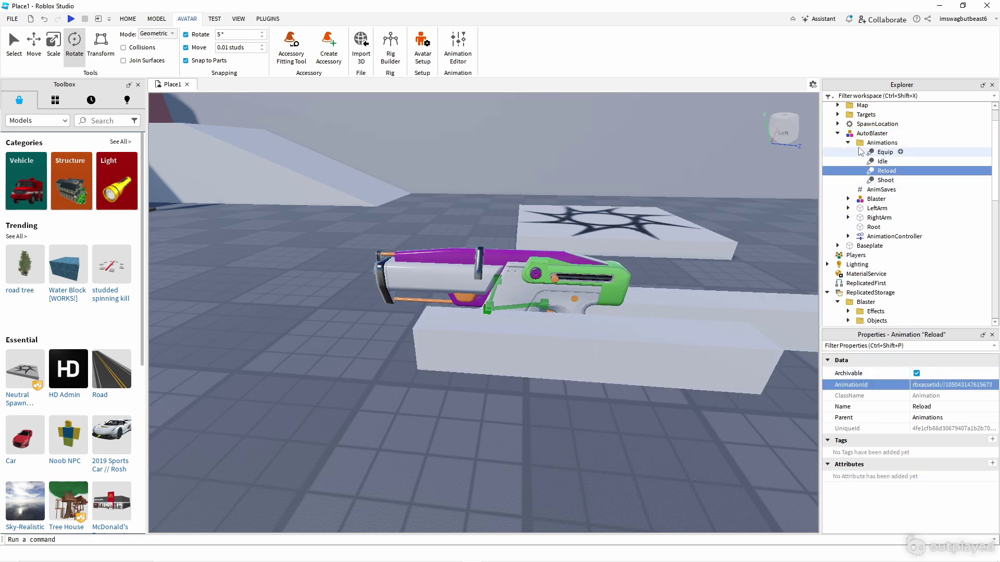
Move the AutoBlaster model from the workspace into the ViewModels folder of Blaster in ReplicatedStorage.
left_click(838, 133)
left_click_drag(858, 134, 917, 204)
scroll(907, 188, "down", 1)
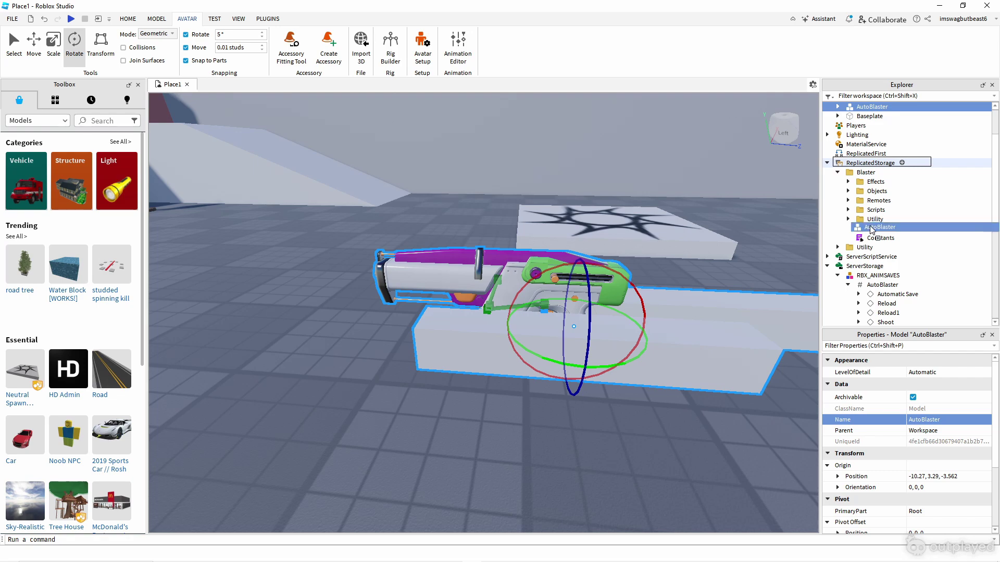
left_click_drag(871, 229, 873, 228)
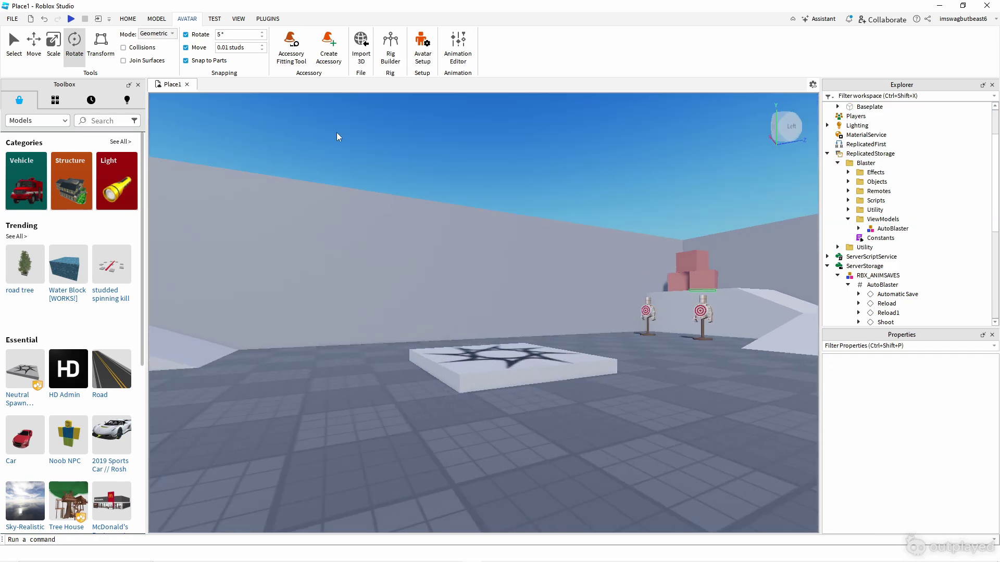
Playtest the place: equip the first blaster, fire several shots, reload it and move around the arena.
left_click(133, 20)
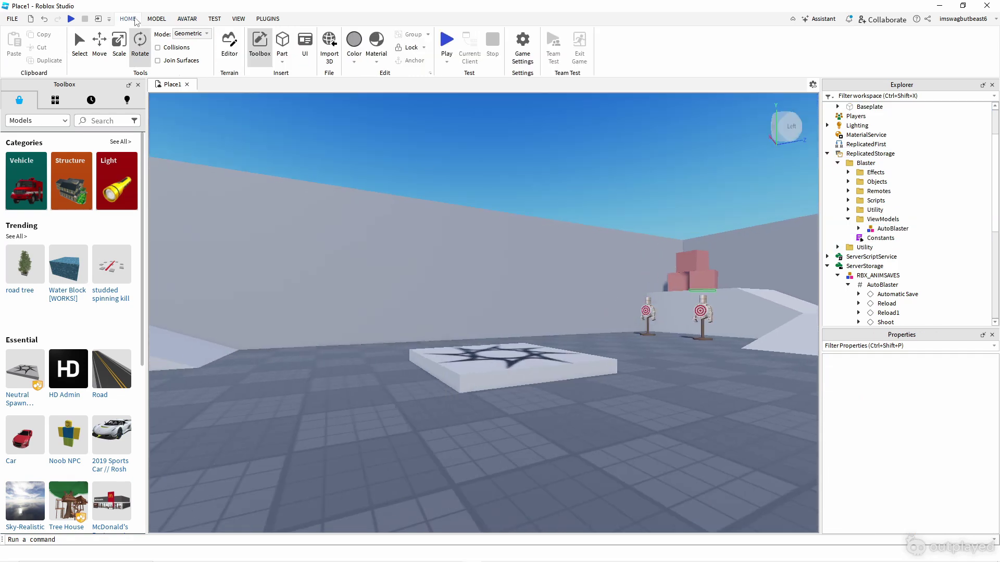
left_click(447, 41)
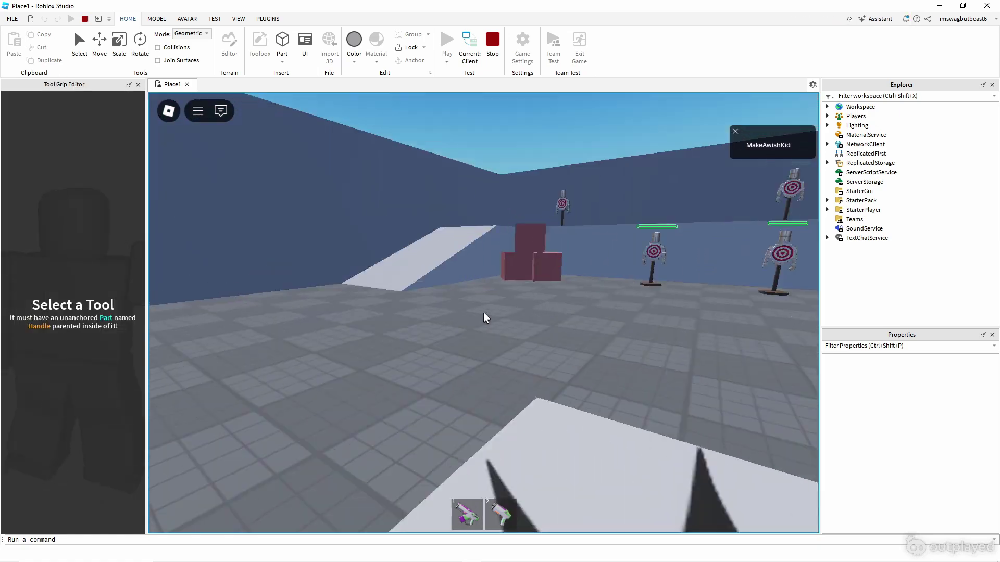
key("1")
left_click(483, 313)
left_click(483, 312)
left_click(483, 312)
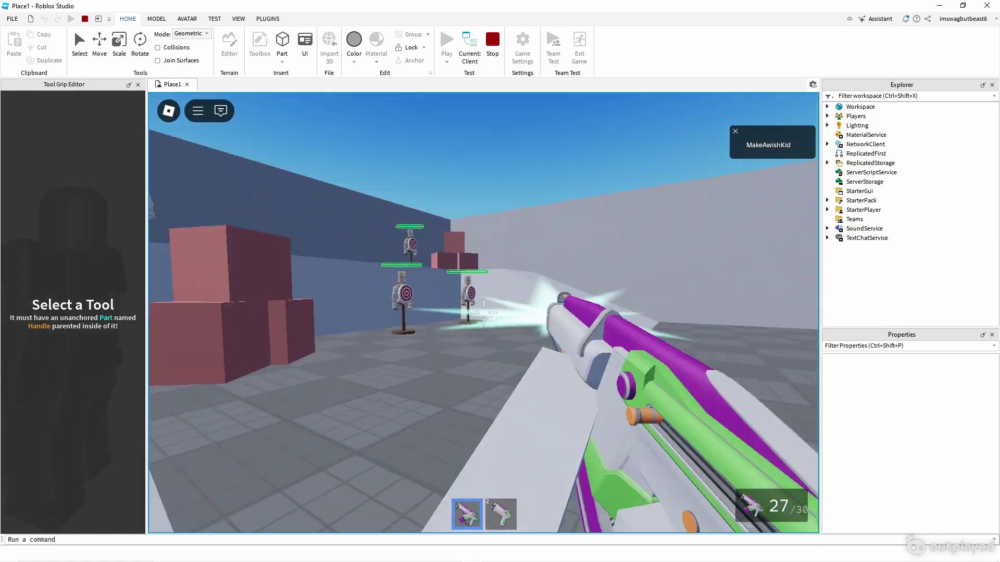
left_click(484, 312)
key("r")
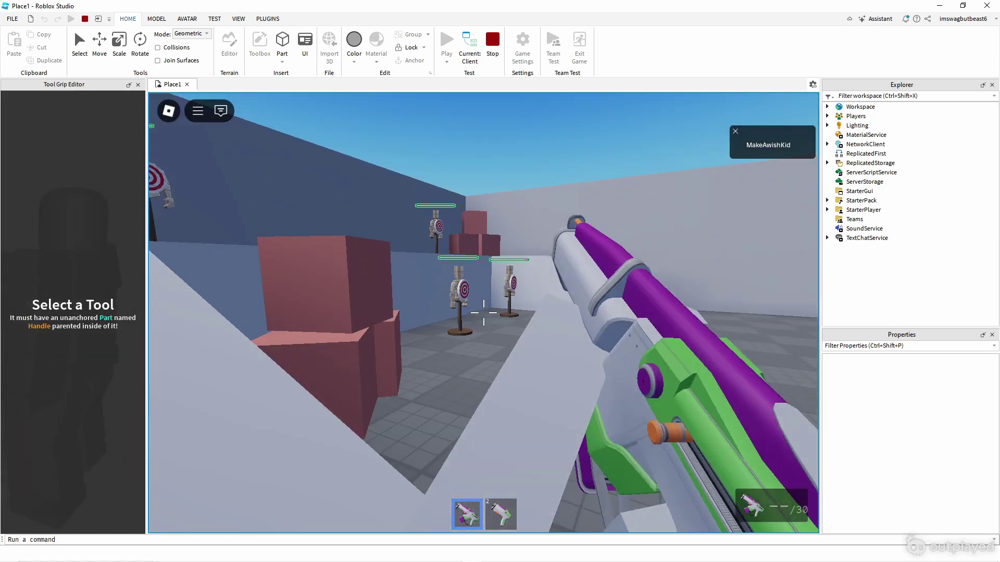
key("w")
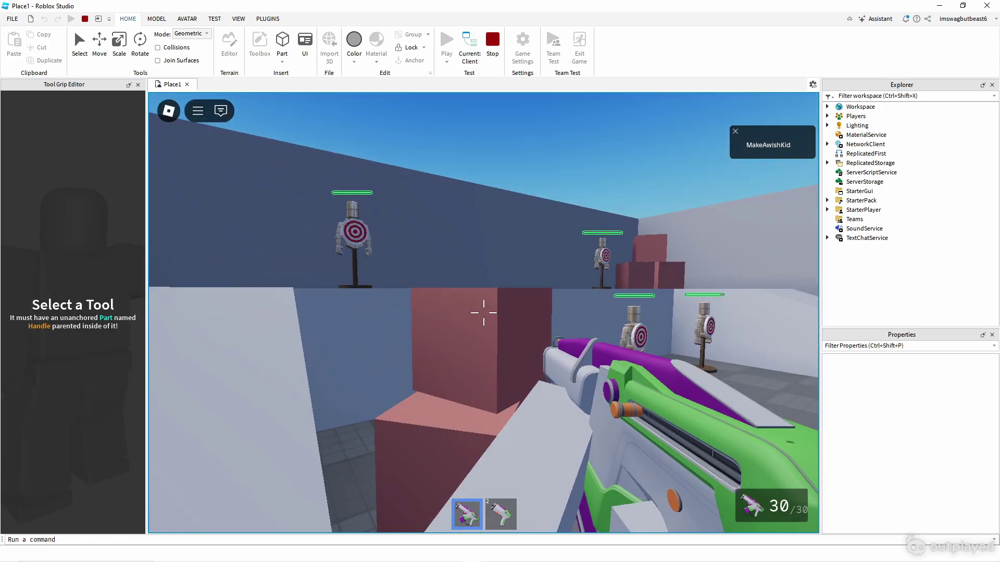
key("space")
key("w")
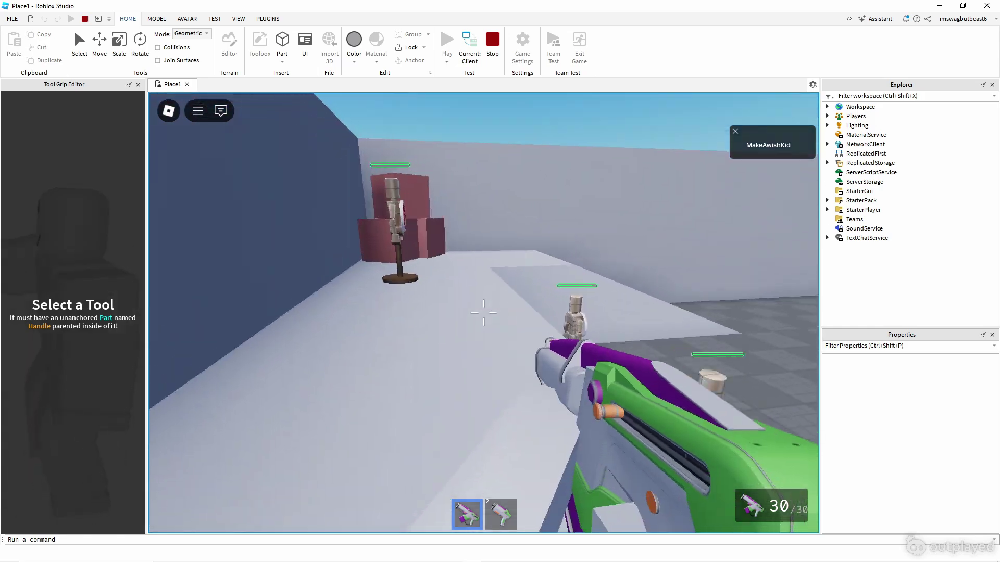
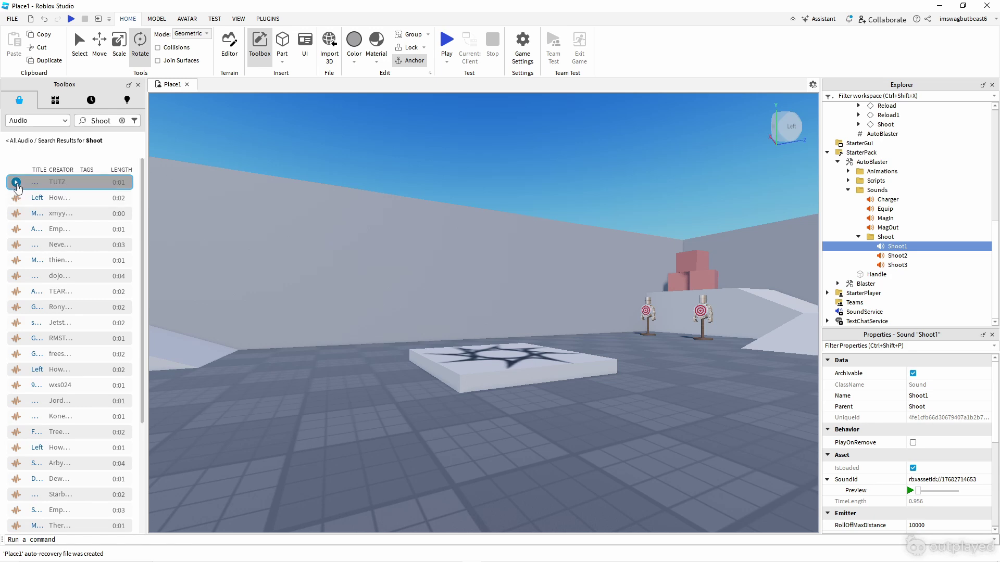
Preview the first Shoot audio result, insert it under the AutoBlaster's Shoot1 sound and rename it Shoot1.
left_click(17, 182)
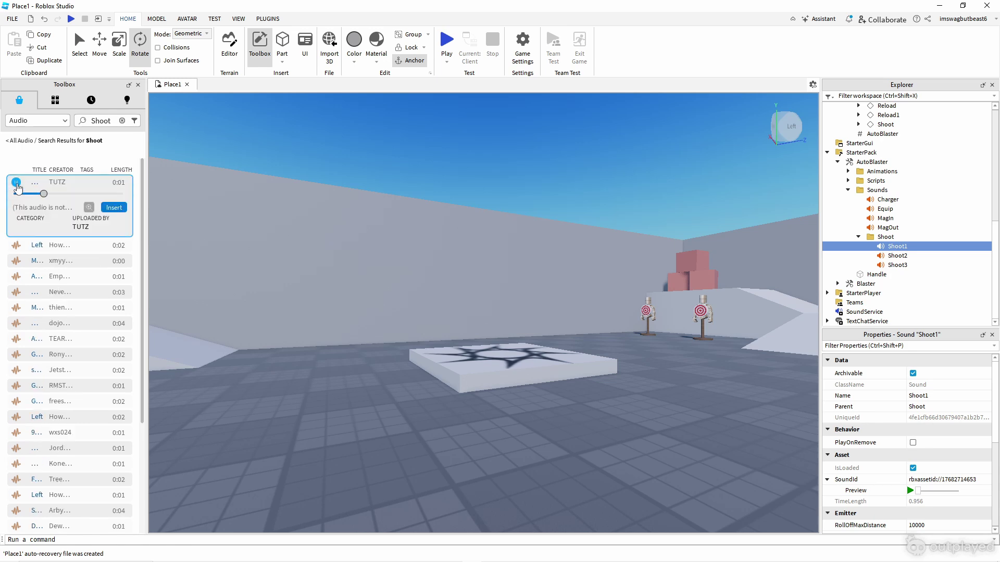
left_click(122, 209)
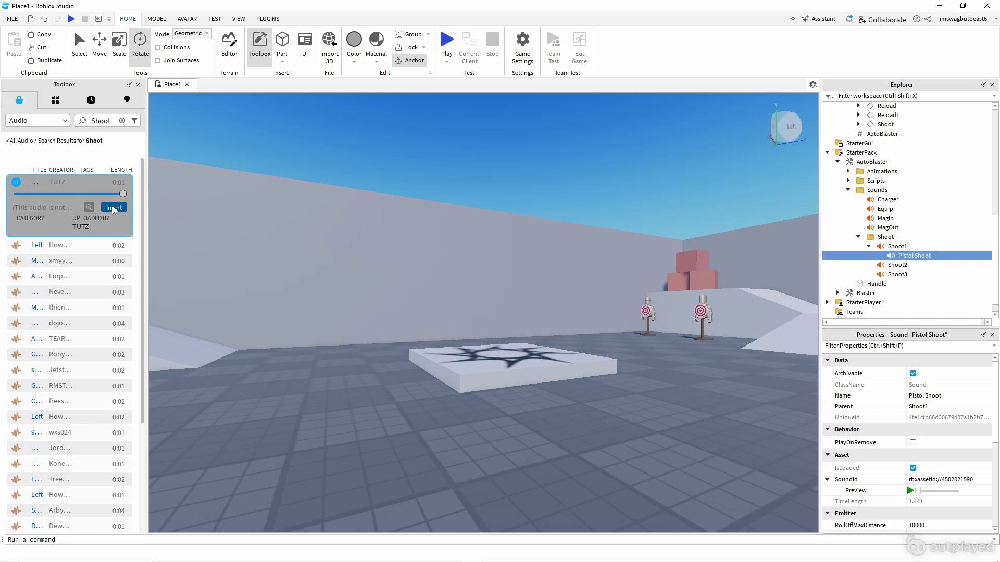
left_click(890, 238)
left_click(894, 247)
left_click(906, 256)
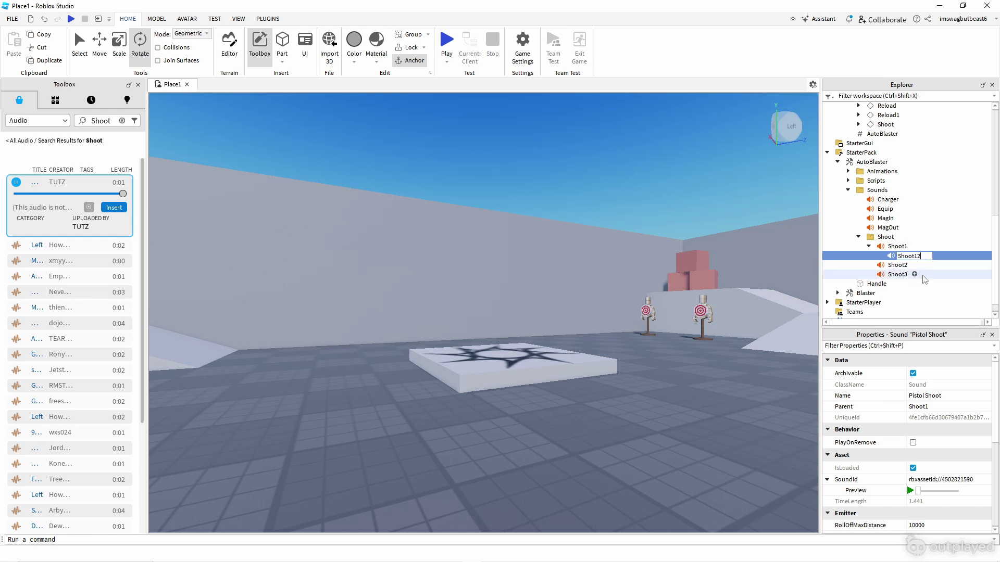
key("Return")
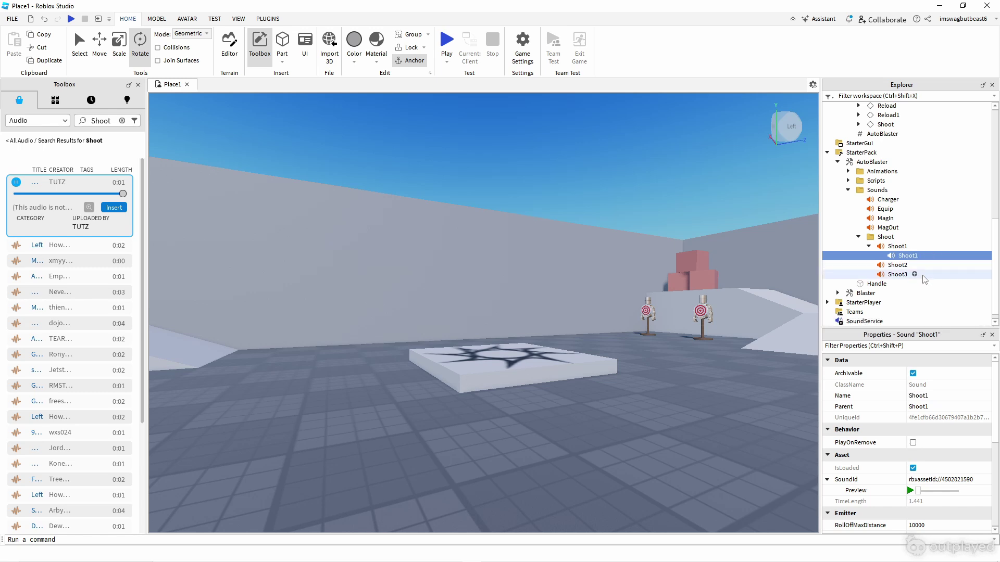
Move the new Shoot1 sound directly into the AutoBlaster's Shoot folder and delete the original Shoot1.
left_click(954, 481)
left_click(899, 249)
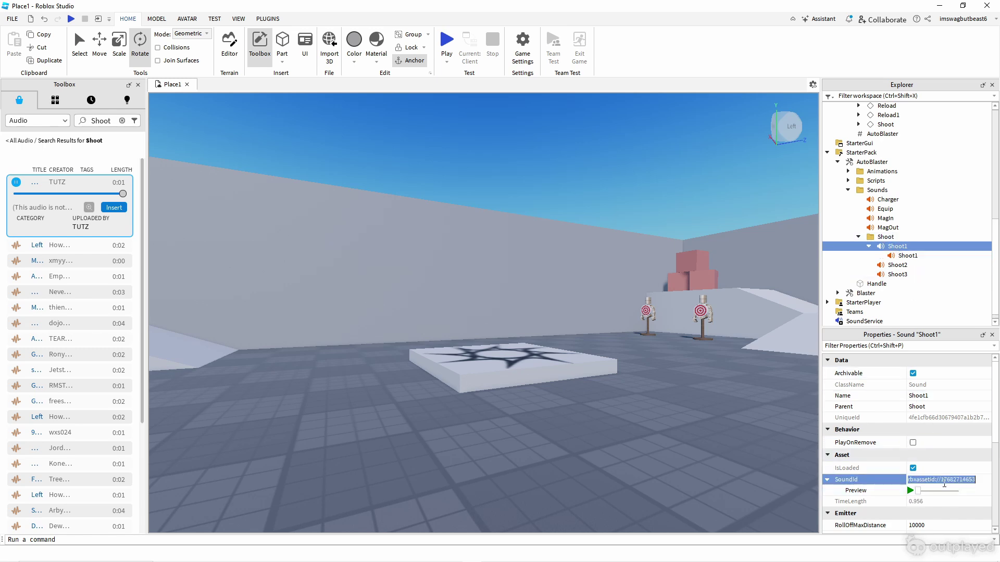
left_click(908, 256)
left_click_drag(906, 259, 887, 238)
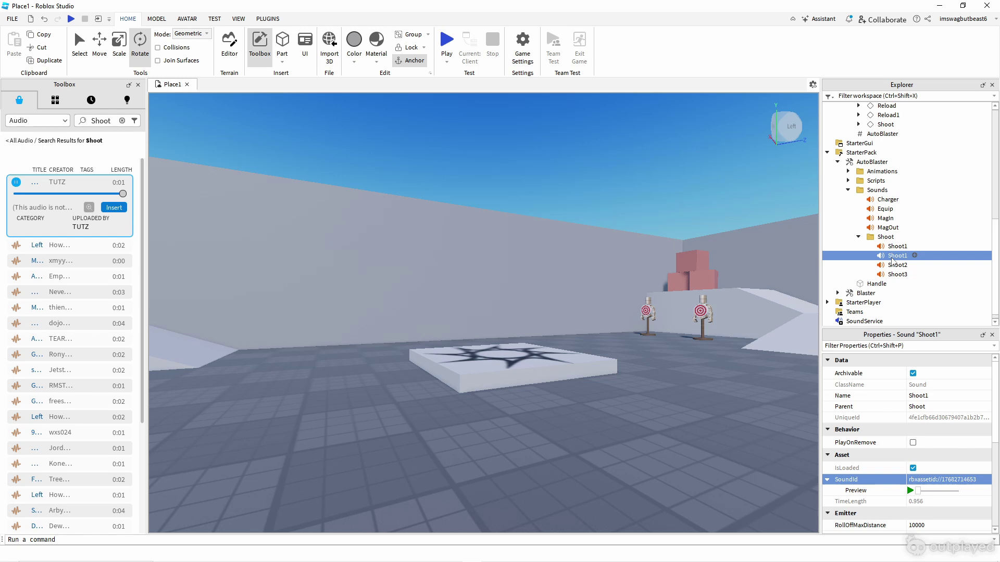
key("Delete")
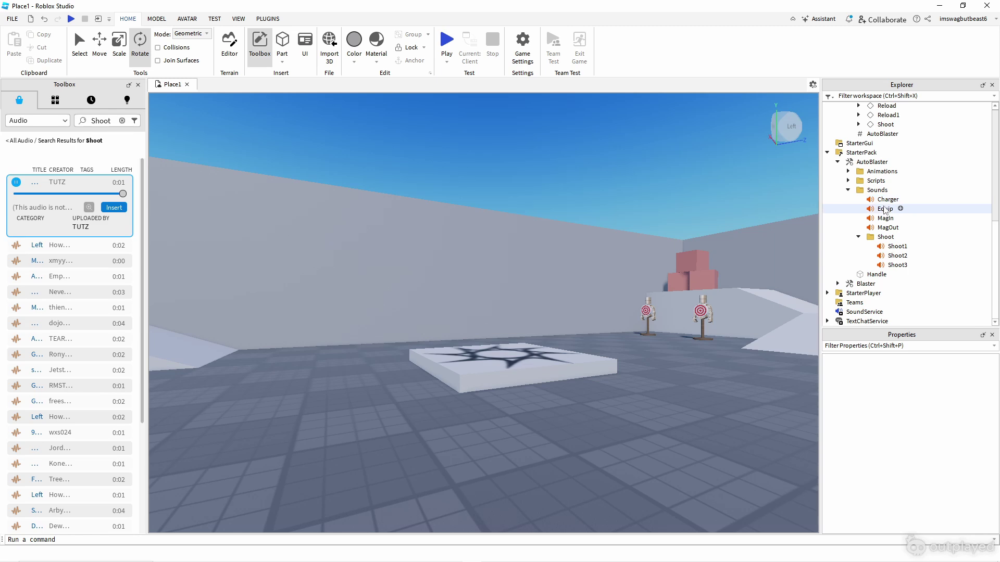
Preview the AutoBlaster's Charger sound and select its MagOut sound.
left_click(895, 227)
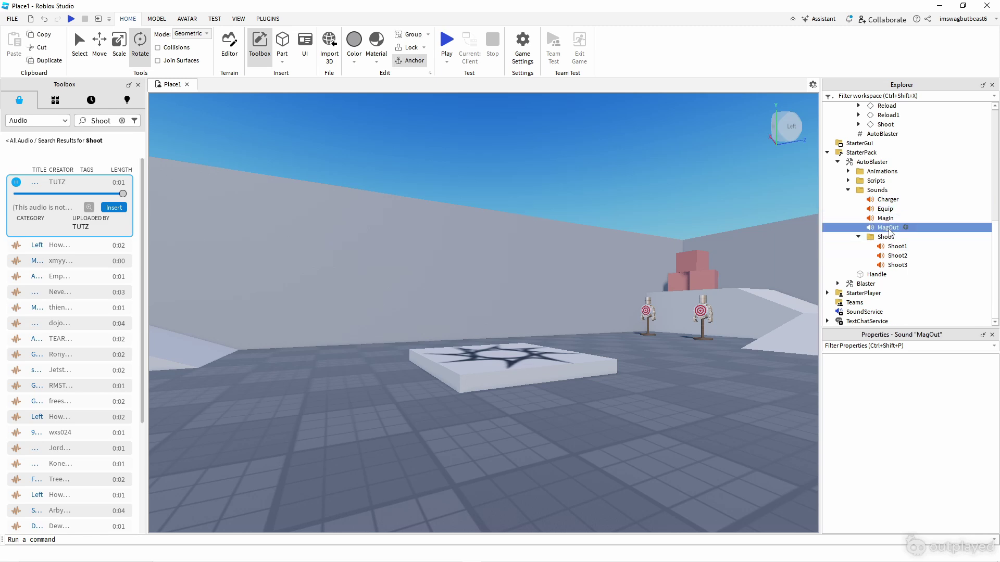
left_click(906, 200)
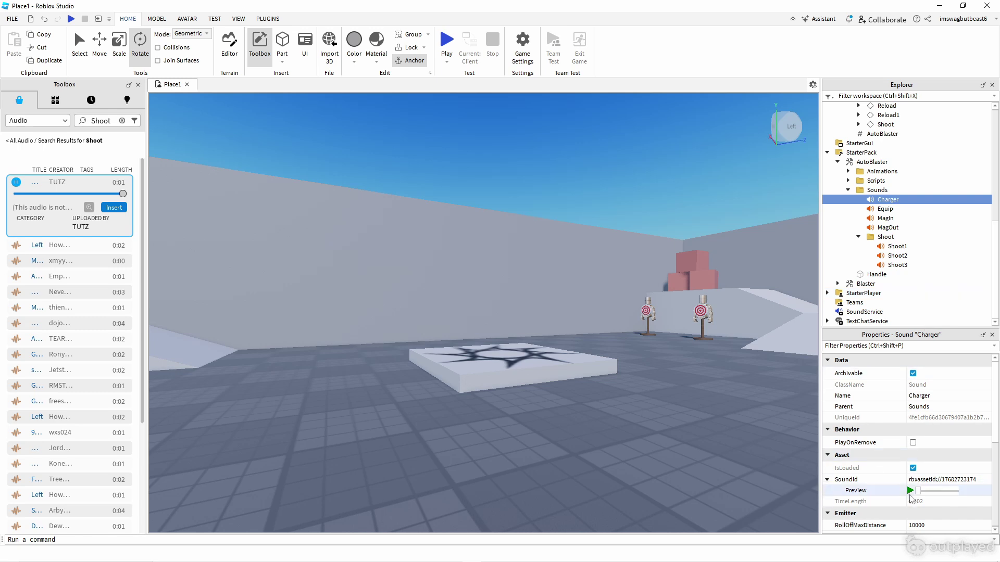
left_click(909, 491)
left_click(888, 228)
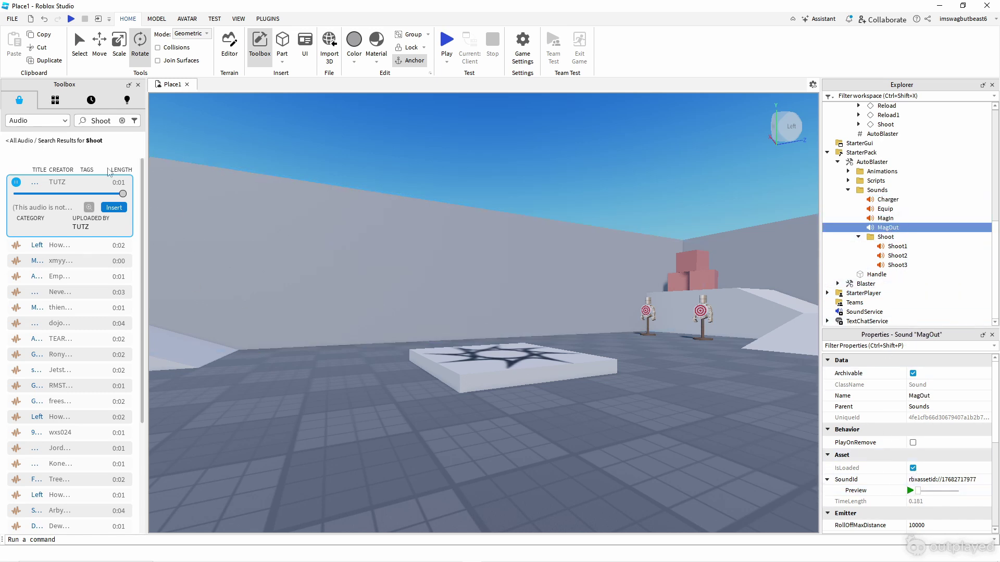
Search the audio library for magout and preview the first four results.
left_click(122, 121)
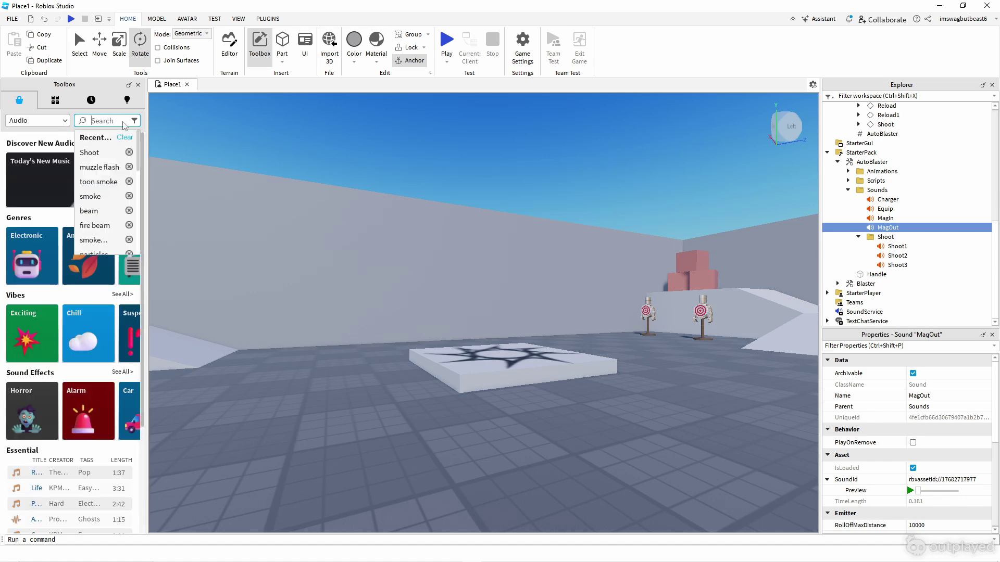
type("mago")
key("BackSpace")
key("BackSpace")
key("Return")
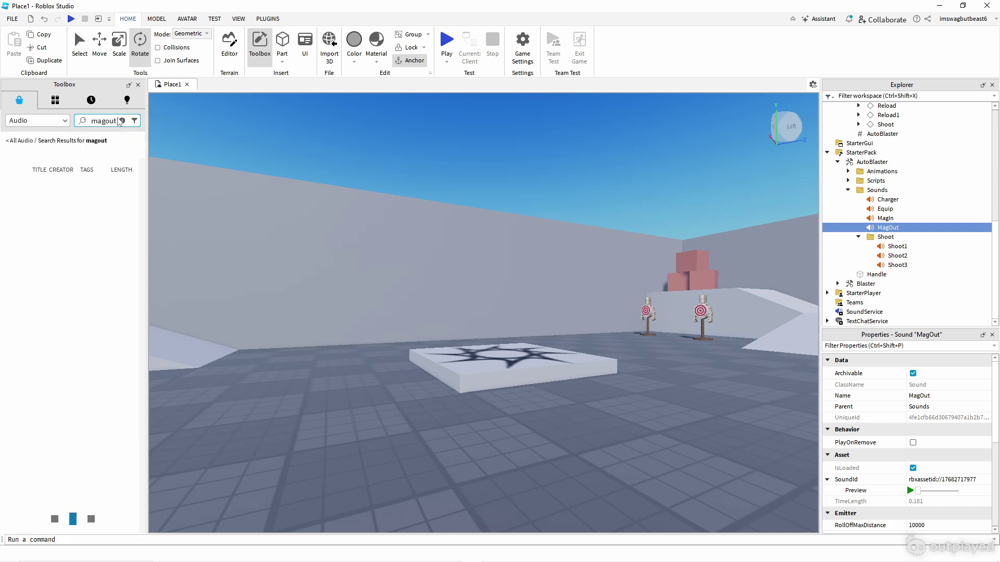
left_click(17, 182)
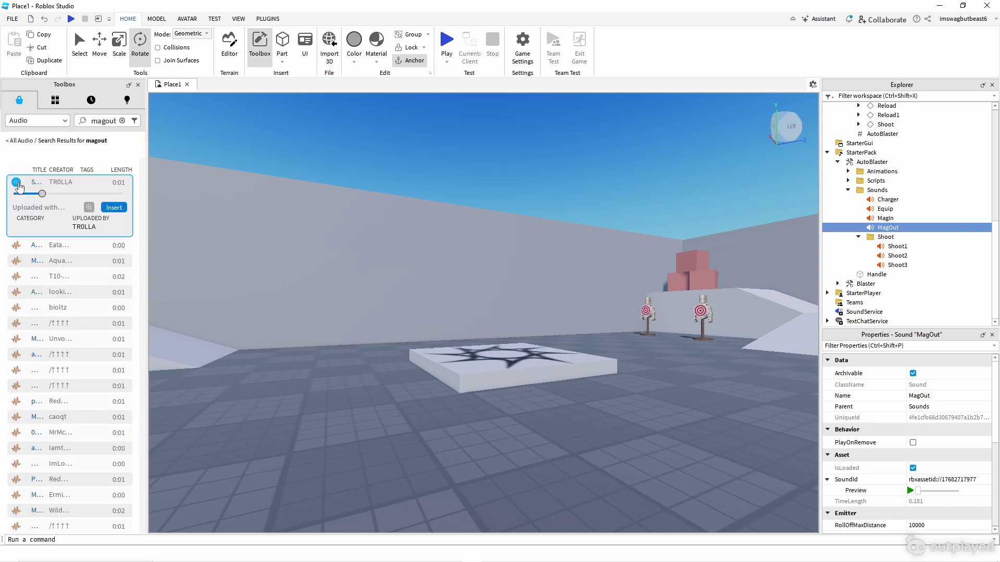
left_click(16, 246)
left_click(17, 261)
left_click(16, 276)
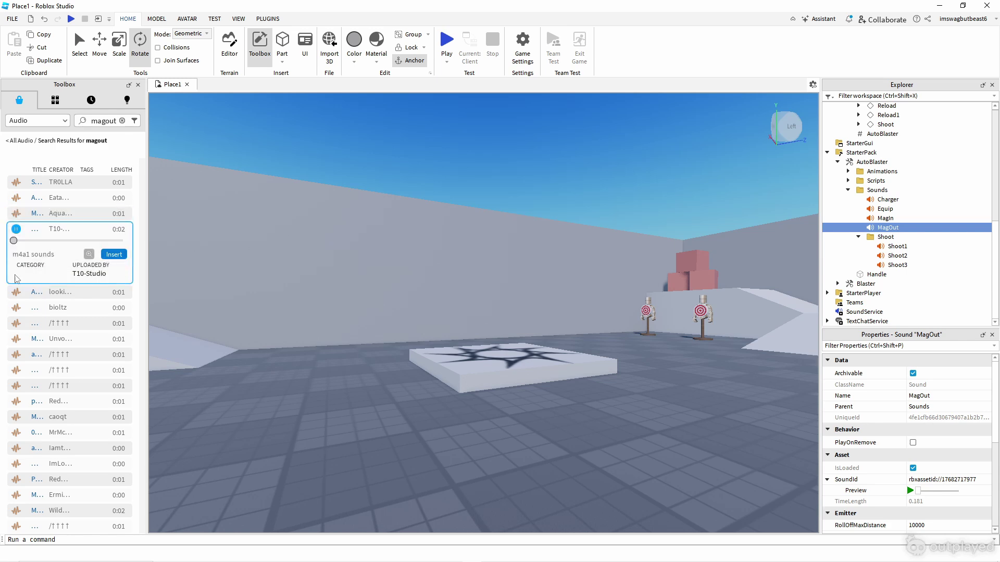
Insert the m4a1_magout audio under the MagOut sound and rename it MagOut.
left_click(120, 256)
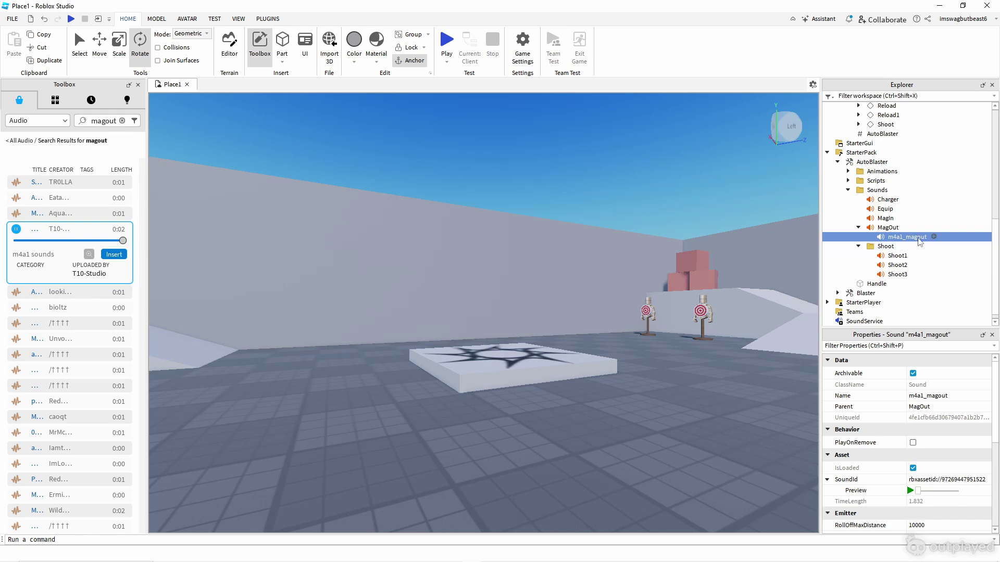
left_click(918, 238)
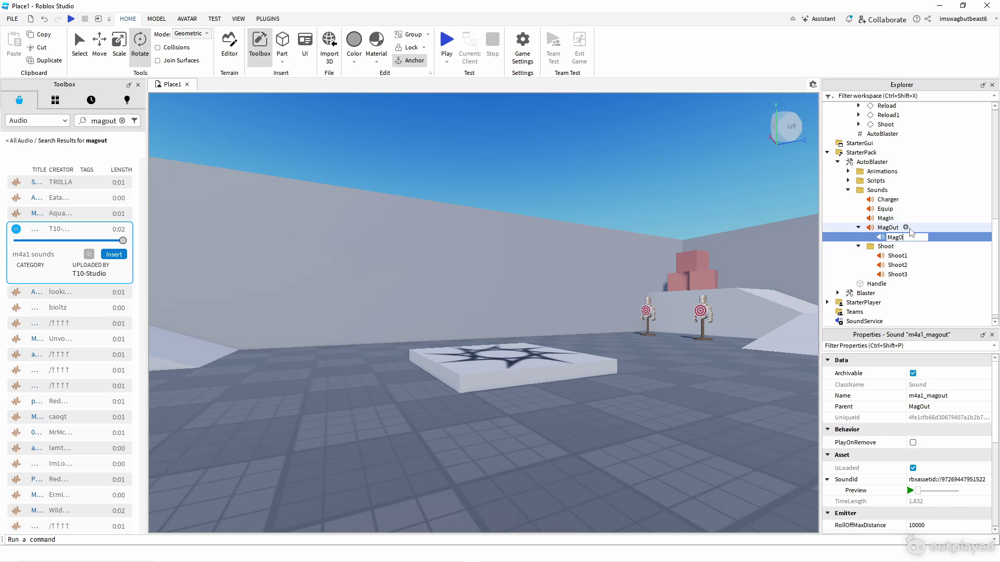
left_click(888, 229)
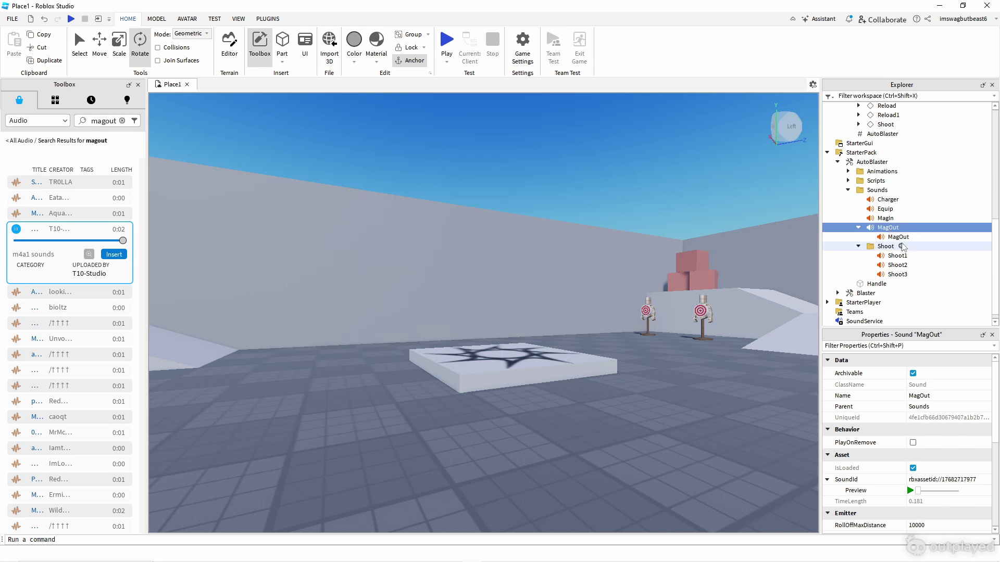
Move the new MagOut sound directly into the AutoBlaster's Sounds folder and delete the original MagOut.
left_click_drag(900, 238, 878, 190)
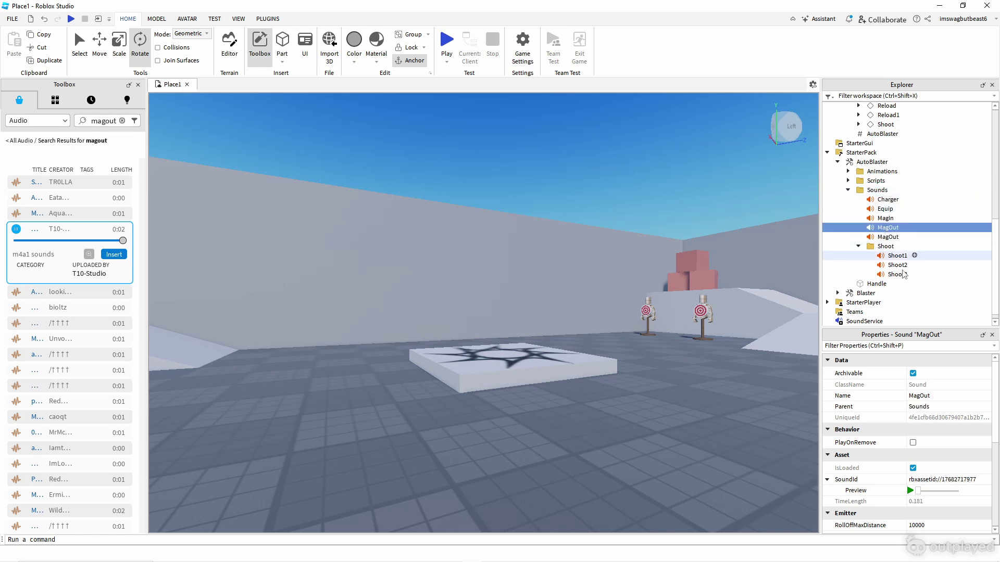
key("Down")
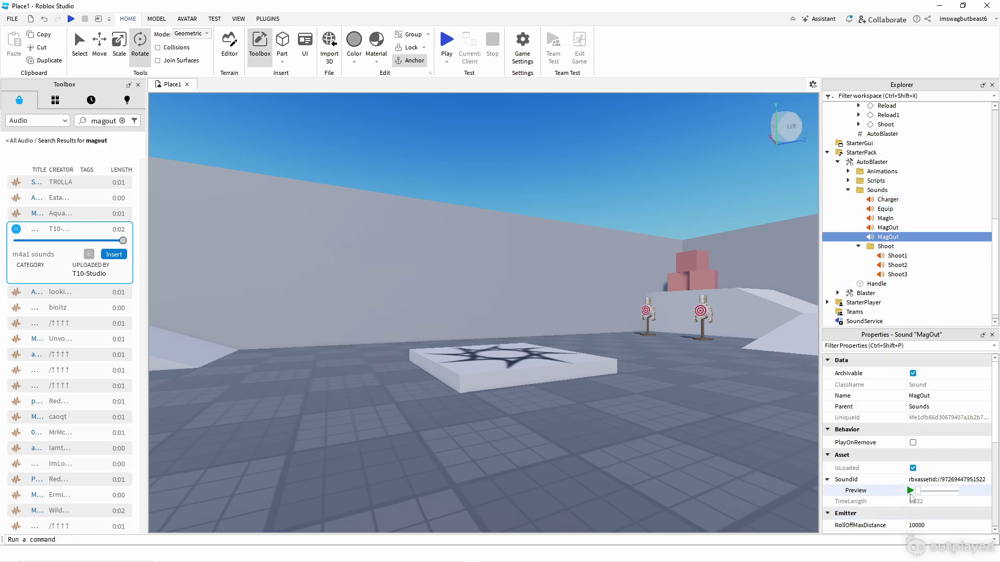
key("Up")
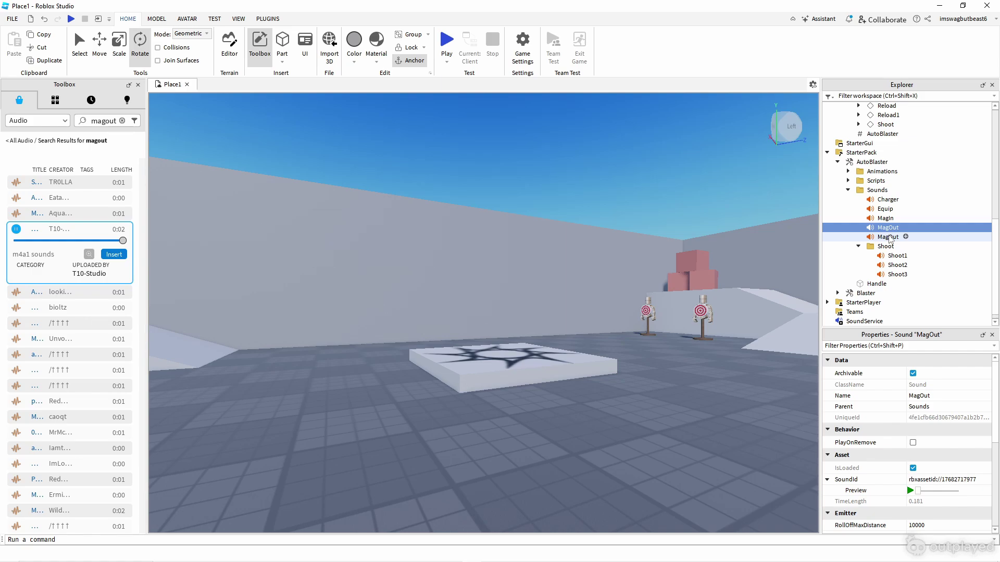
key("Delete")
right_click_drag(582, 245, 580, 243)
key("w")
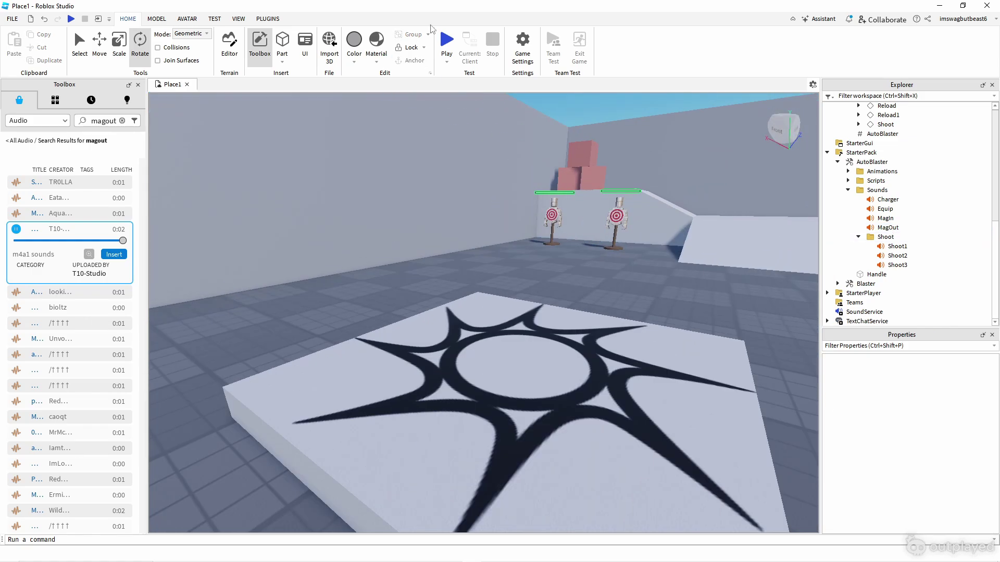
key("d")
right_click_drag(489, 192, 489, 192)
key("a")
key("w")
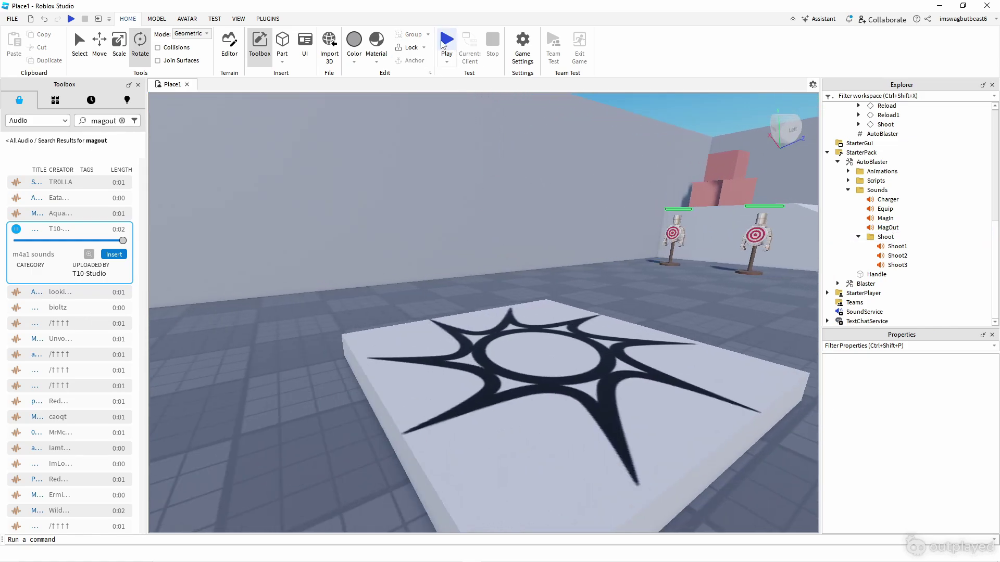
key("a")
Check the sound assets of Shoot2, Shoot1 and MagOut in the AutoBlaster's Sounds folder.
left_click(900, 256)
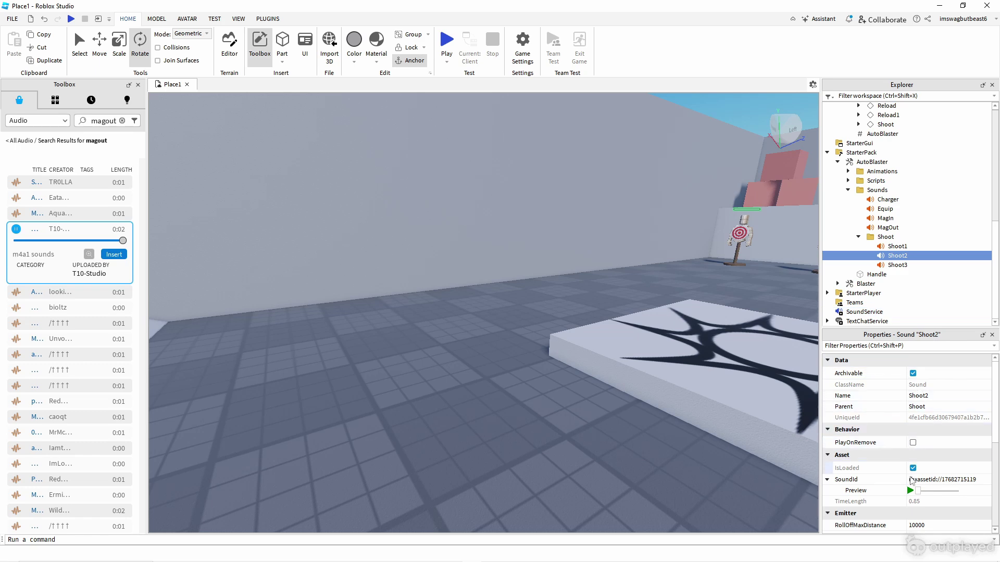
left_click(898, 246)
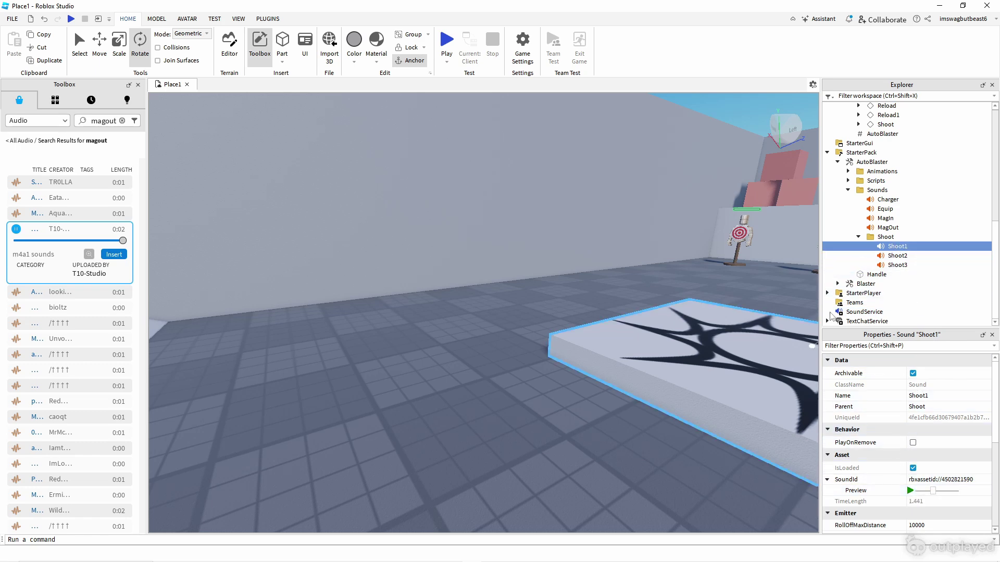
right_click_drag(677, 260, 677, 261)
key("s")
key("d")
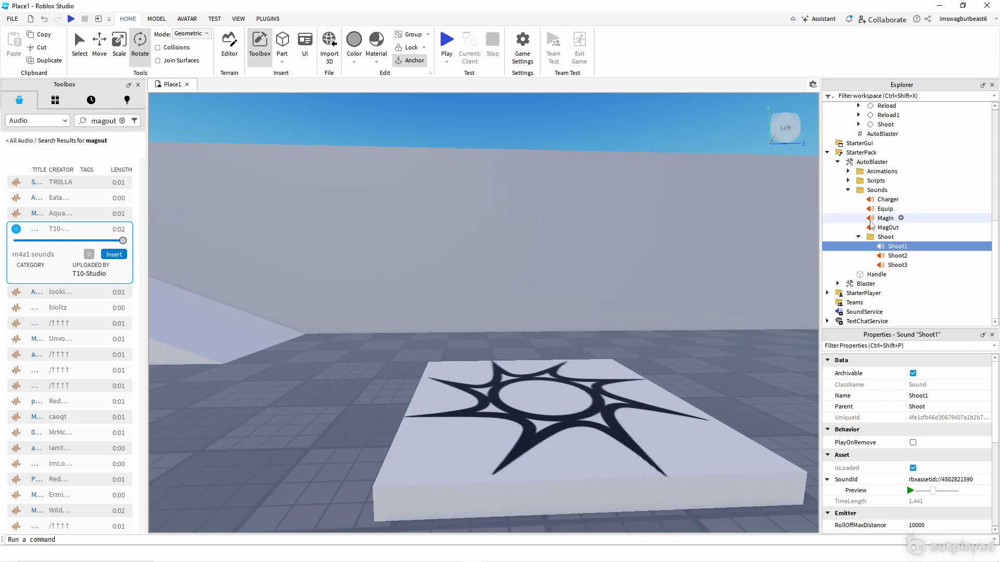
left_click(880, 228)
right_click_drag(540, 324, 540, 323)
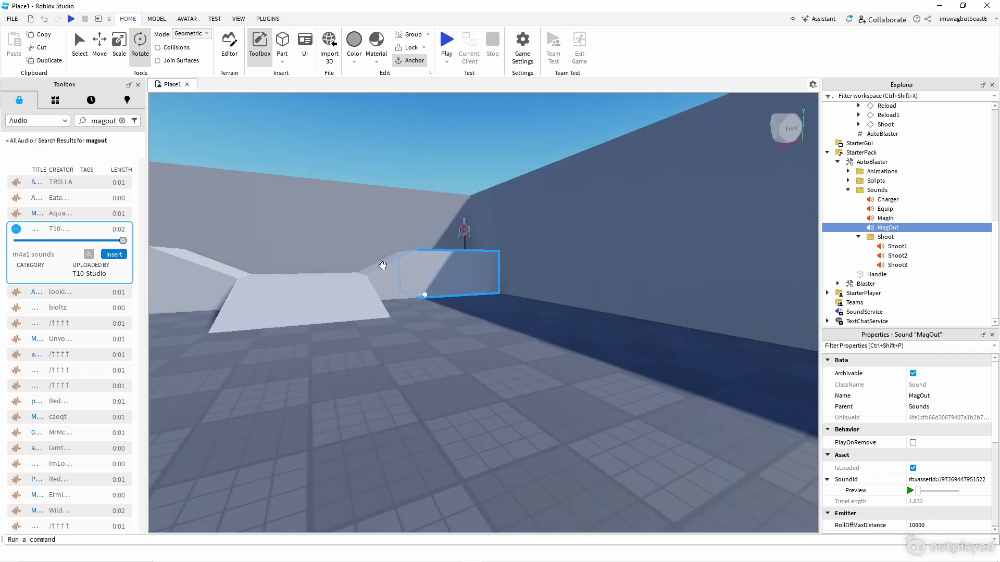
left_click(301, 137)
key("s")
key("d")
key("w")
right_click_drag(687, 343, 450, 141)
key("a")
Start a playtest, equip the first blaster, fire three single shots and reload it.
key("F5")
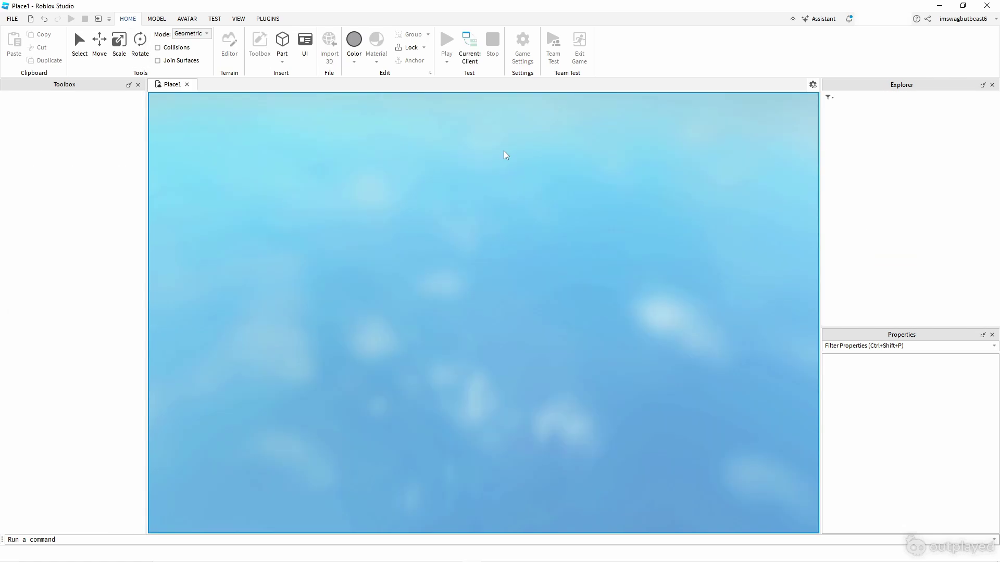
key("1")
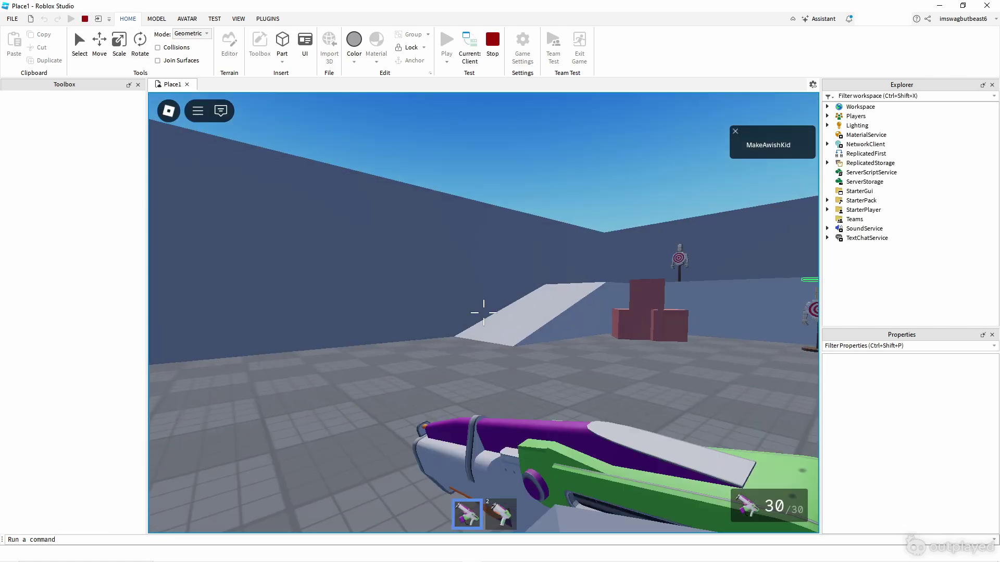
key("a")
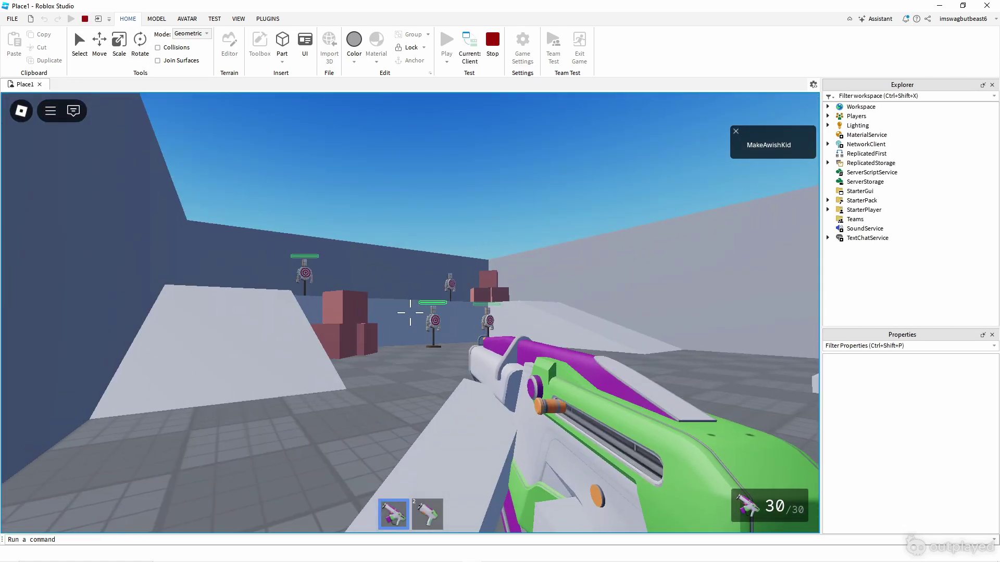
left_click(411, 313)
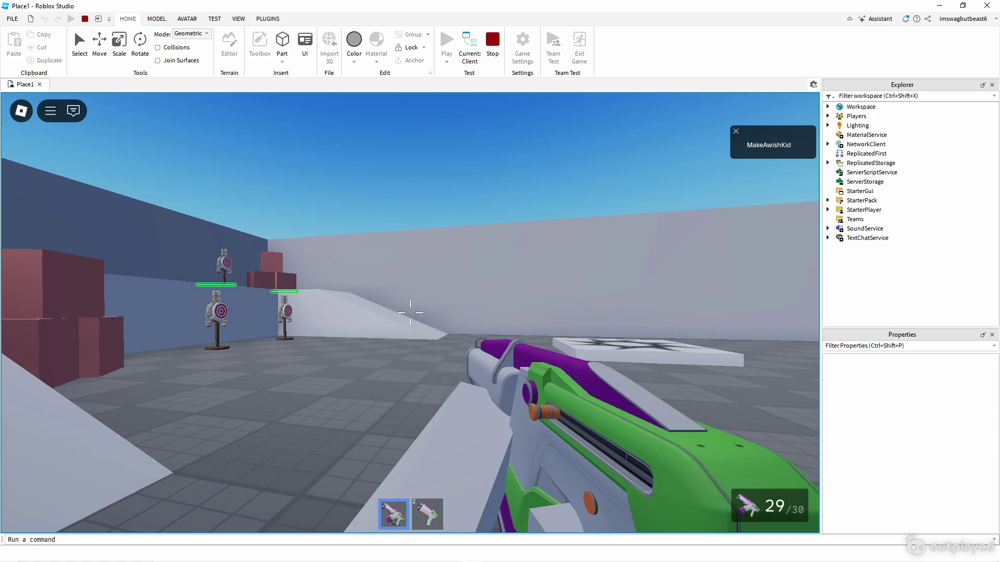
left_click(410, 313)
left_click(411, 312)
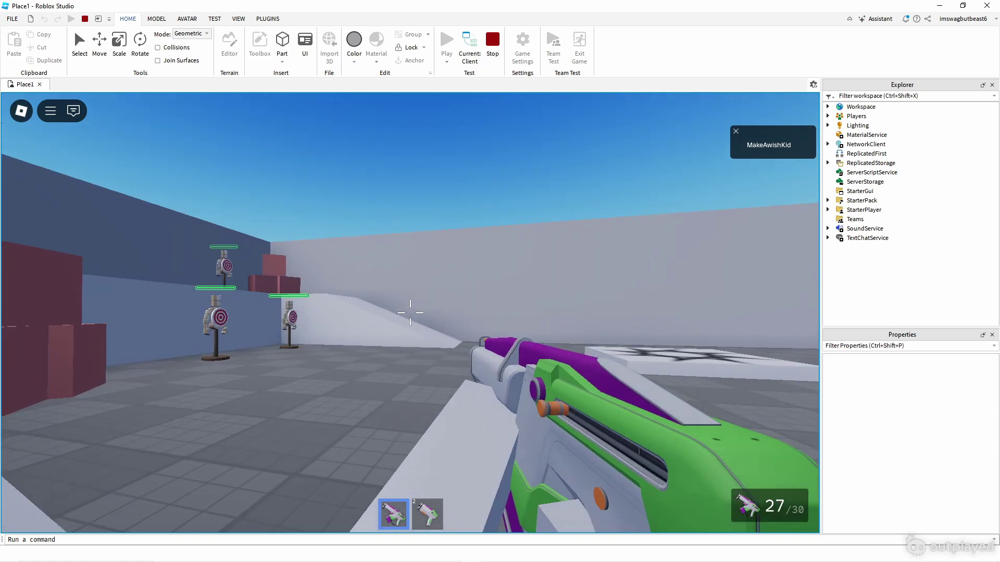
key("r")
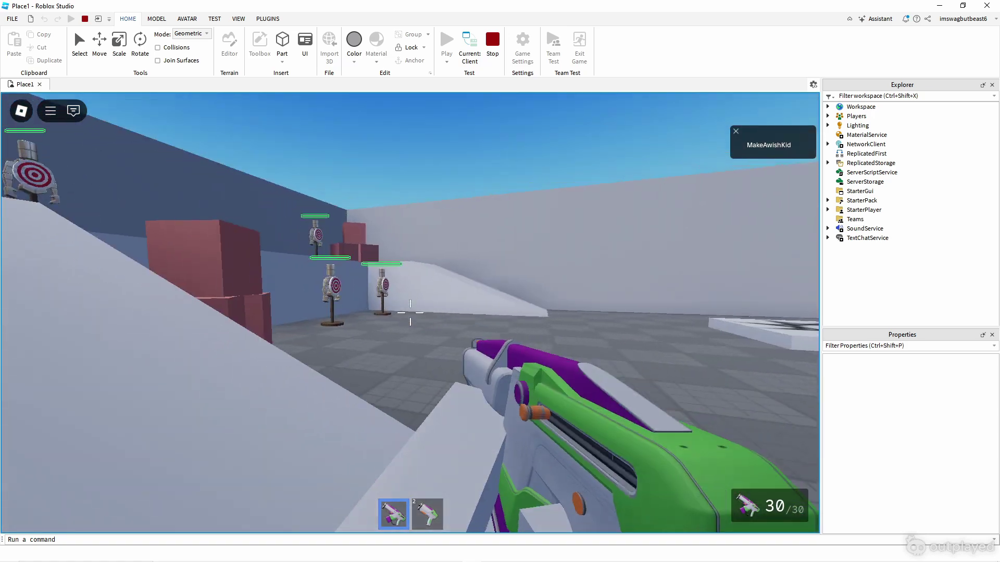
Move through the arena firing longer bursts from the blaster, and reload it again.
key("w")
left_click(410, 313)
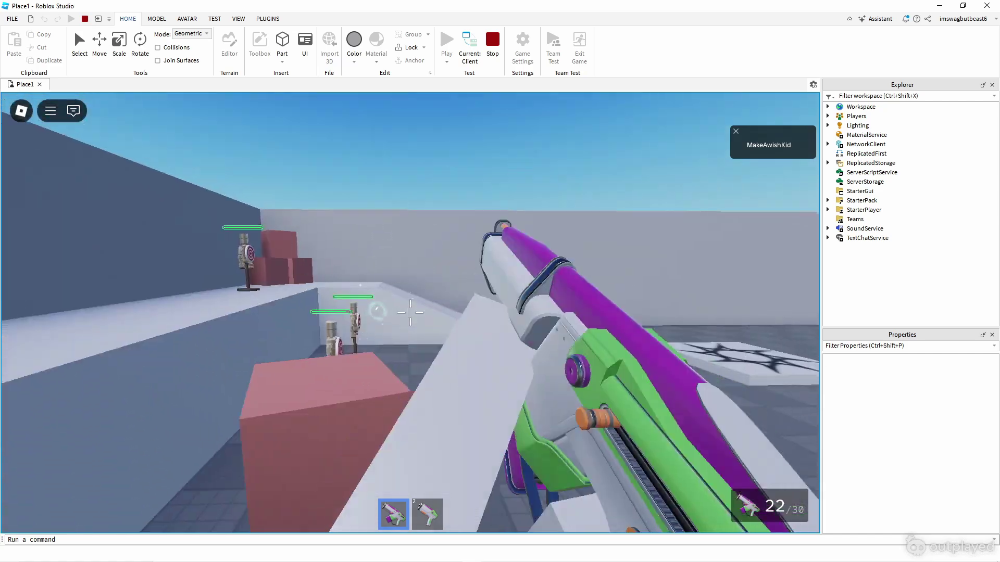
left_click_drag(410, 313, 411, 312)
left_click(410, 313)
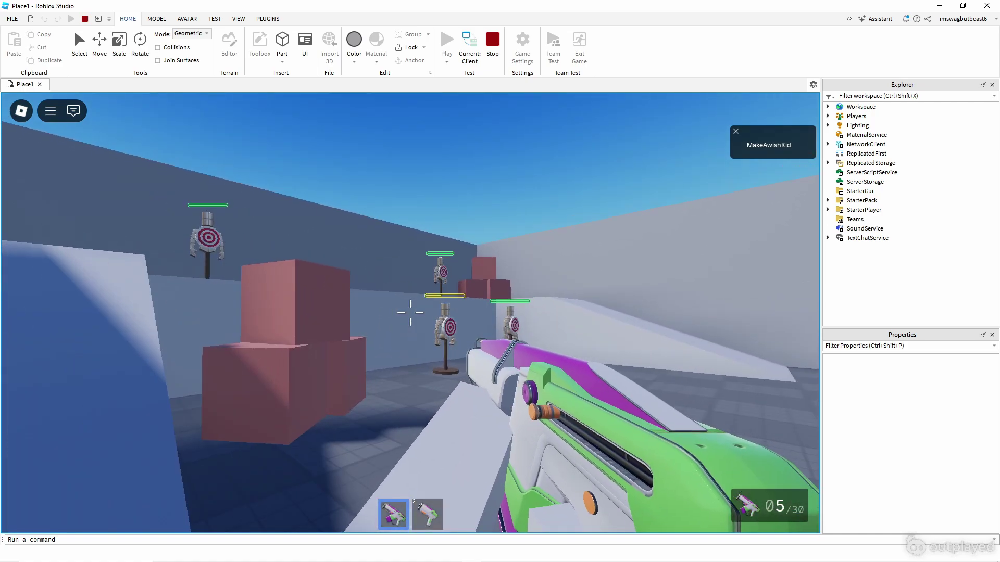
key("r")
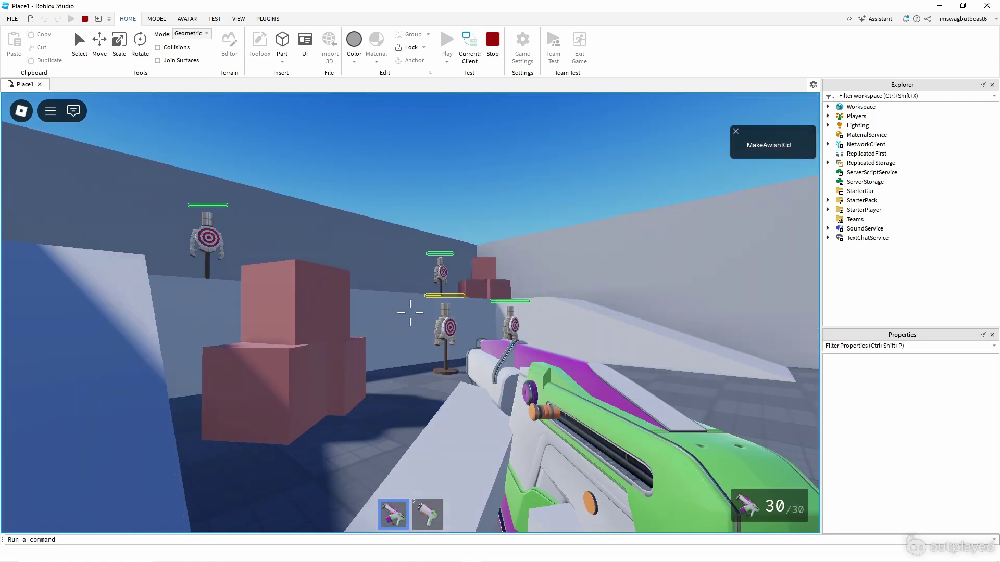
Put the blaster away and stop the playtest.
key("w")
key("1")
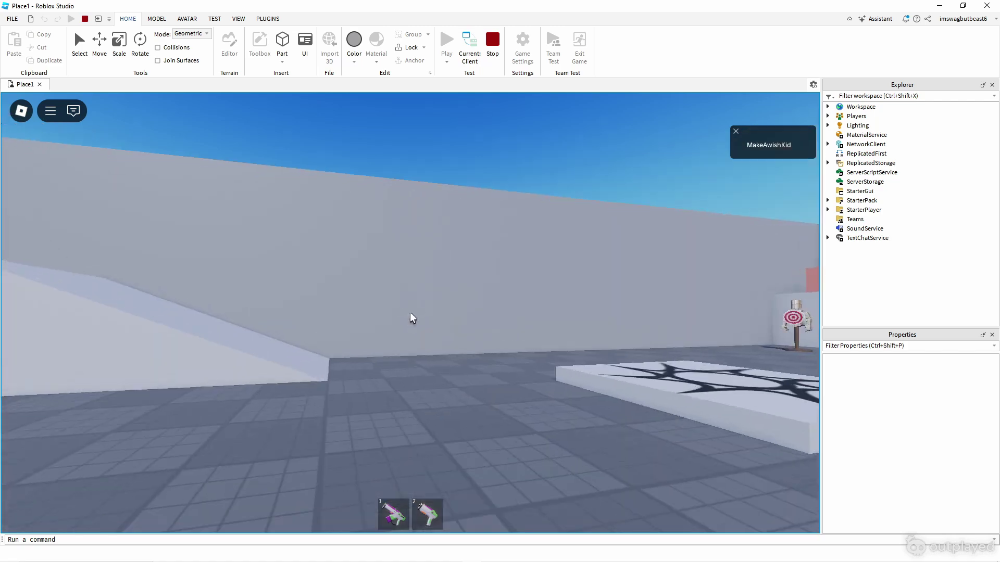
key("Escape")
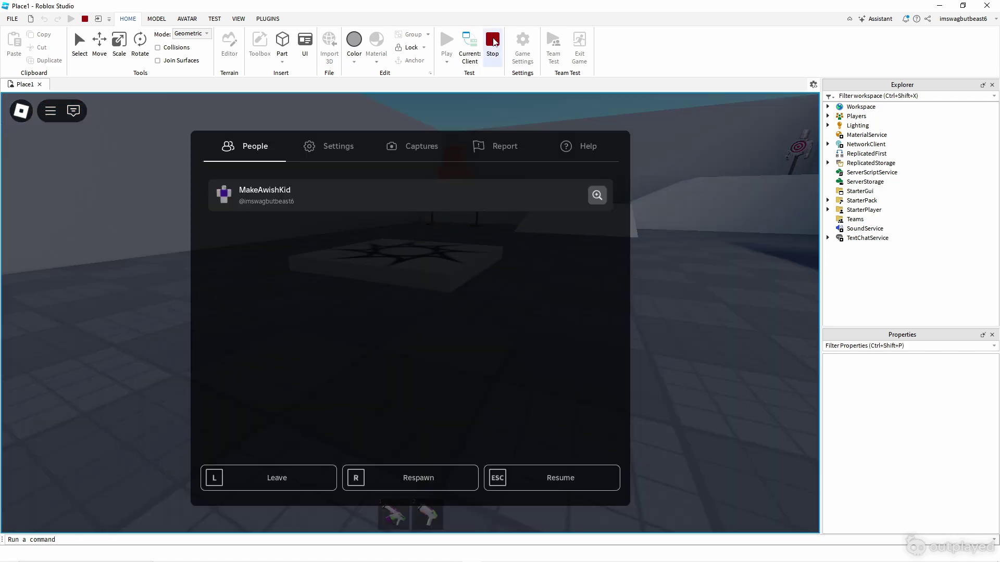
left_click(492, 43)
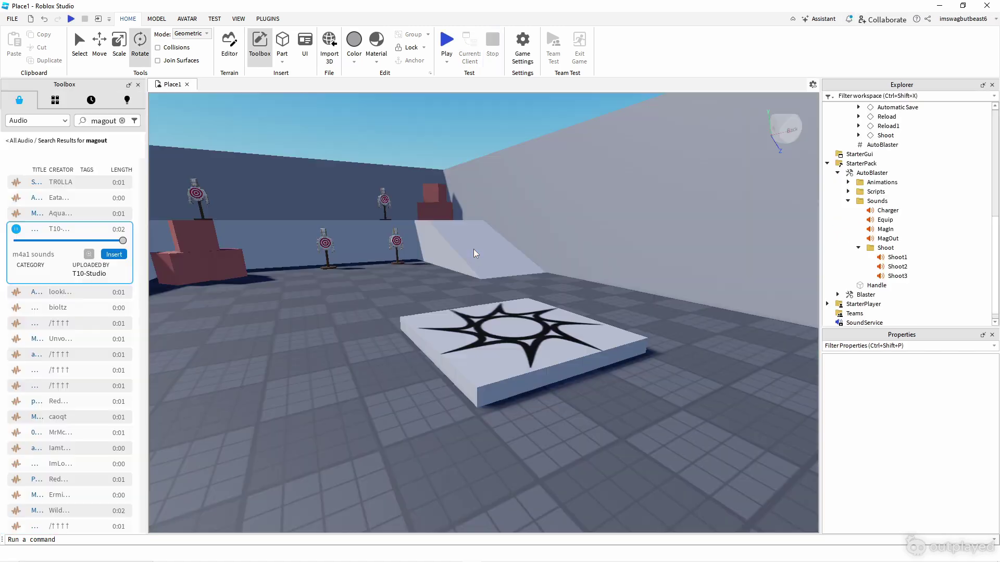